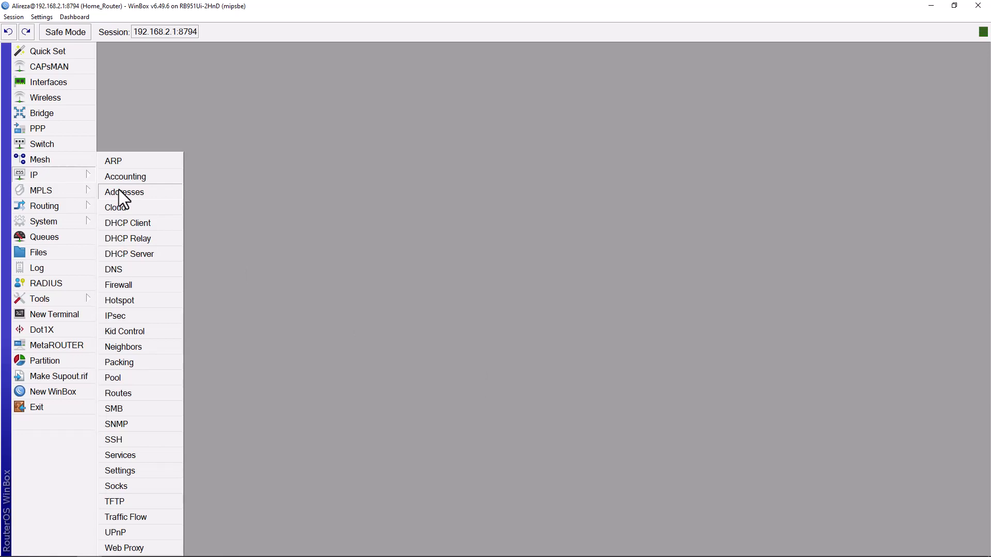
# Add the IP address 192.168.3.1/24 to the wlan1 interface and select its entry in the address list.
pyautogui.click(119, 190)
pyautogui.click(358, 248)
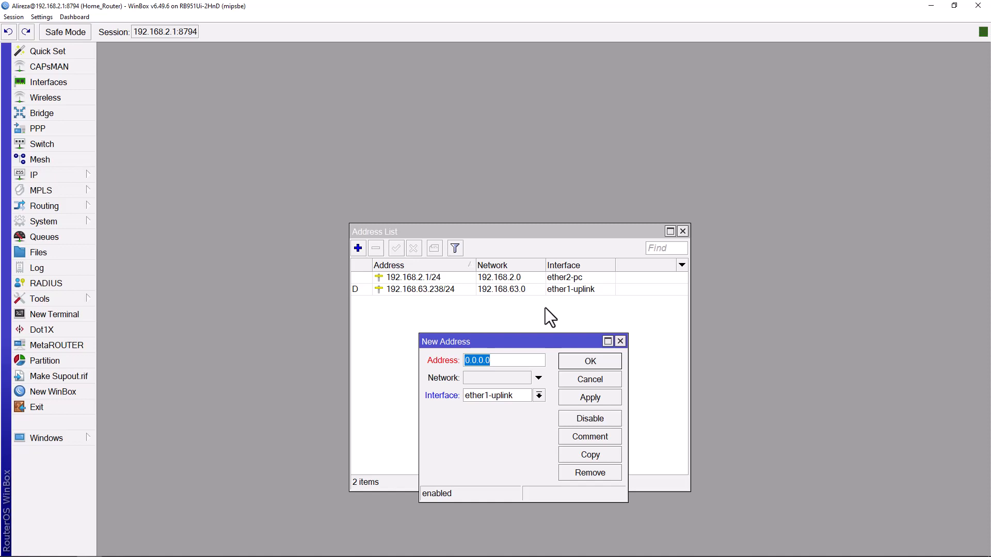
pyautogui.write('192.168.3.1/24')
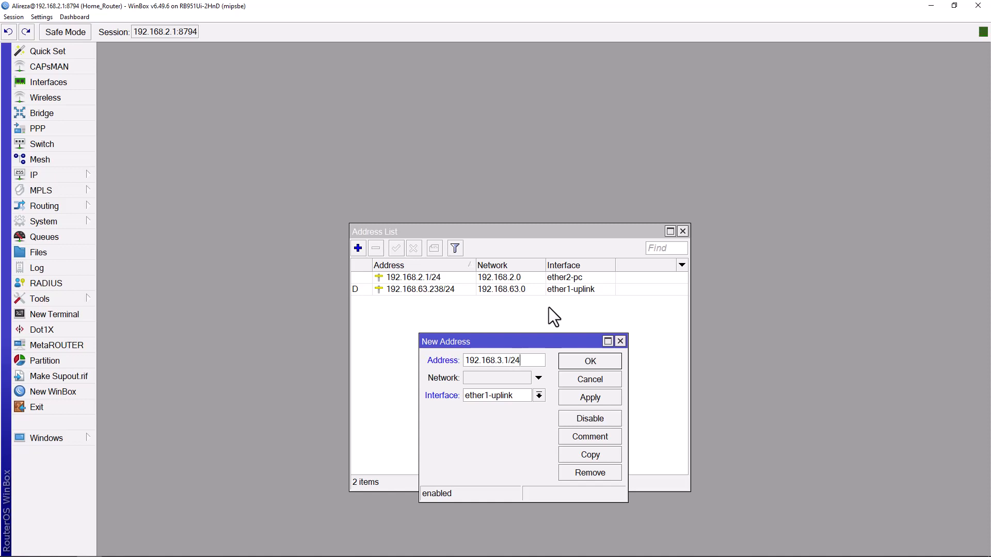
pyautogui.click(539, 395)
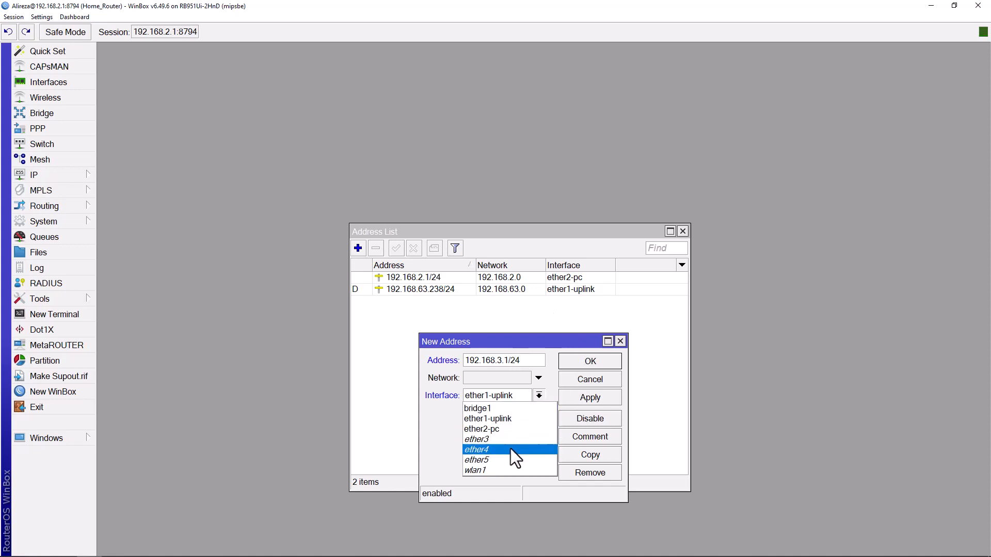
pyautogui.click(503, 470)
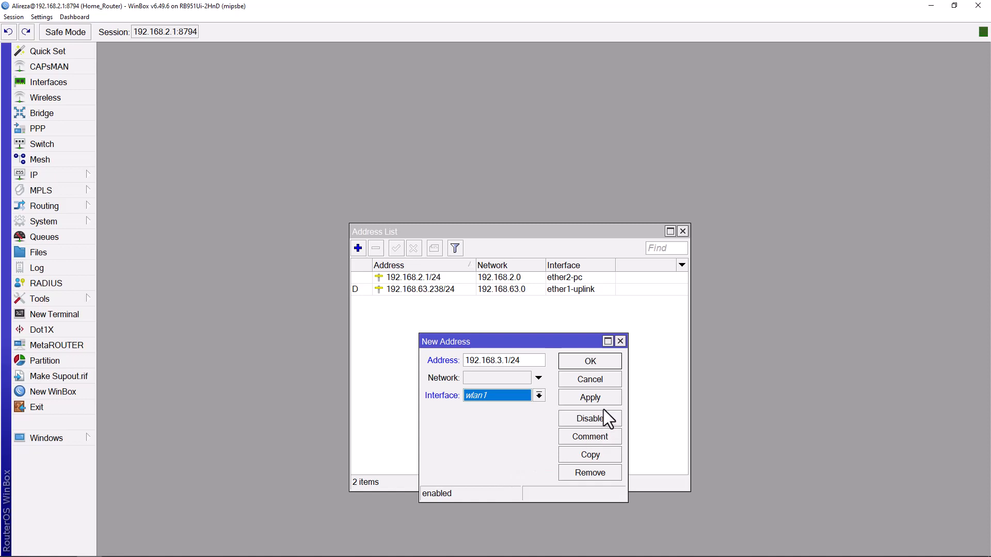
pyautogui.click(593, 401)
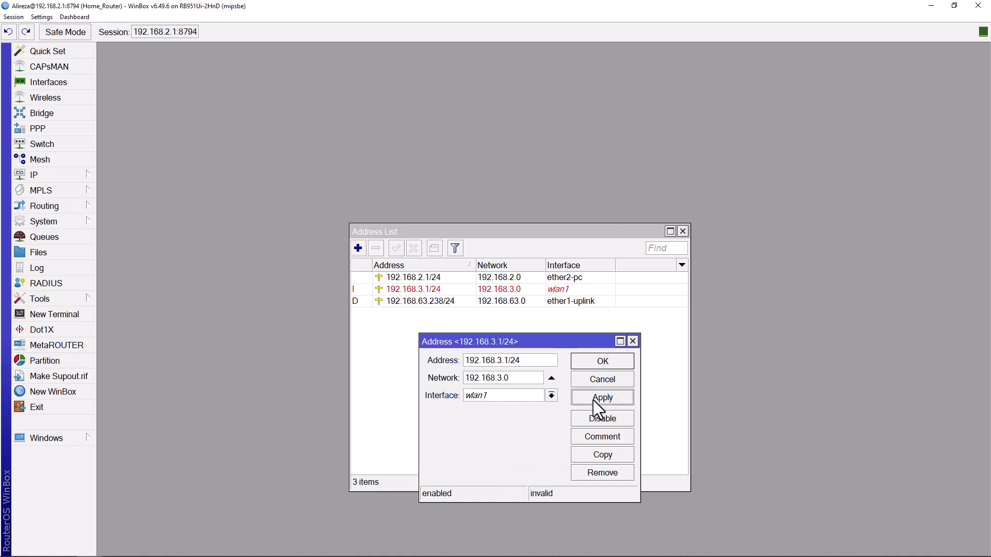
pyautogui.click(602, 363)
pyautogui.click(421, 289)
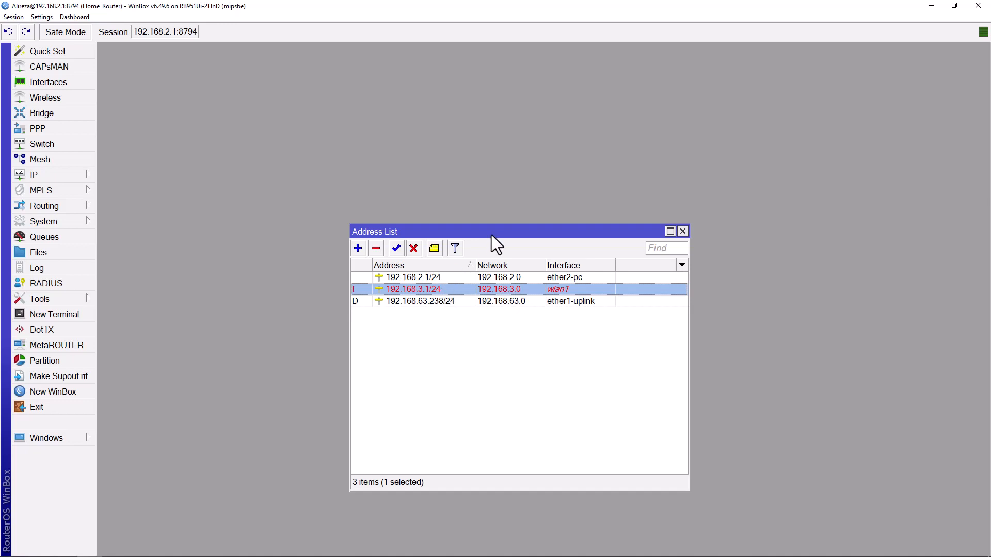
# Display the router's WiFi interfaces in the wireless tables, arranged so the address list stays in view.
pyautogui.moveTo(491, 235); pyautogui.dragTo(658, 182)
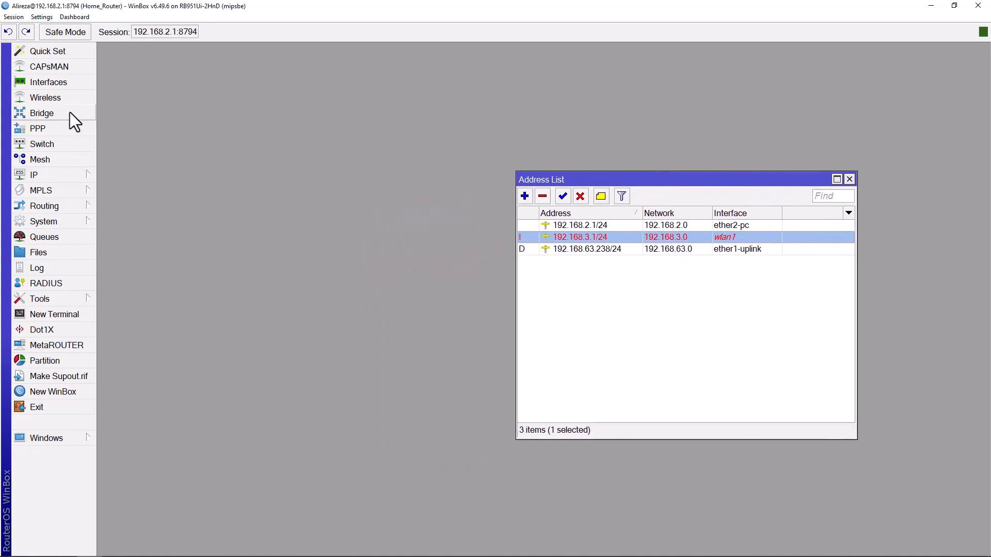
pyautogui.click(39, 102)
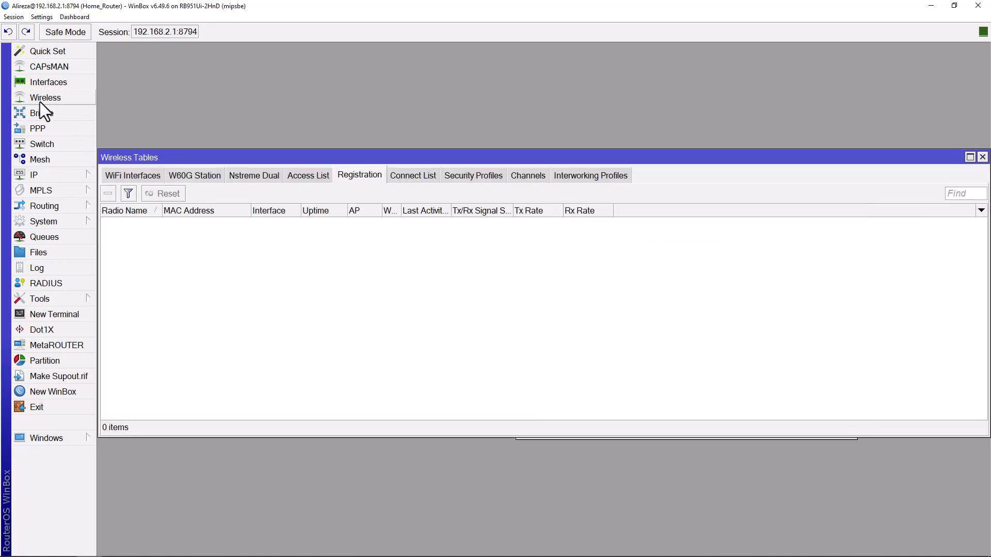
pyautogui.click(129, 177)
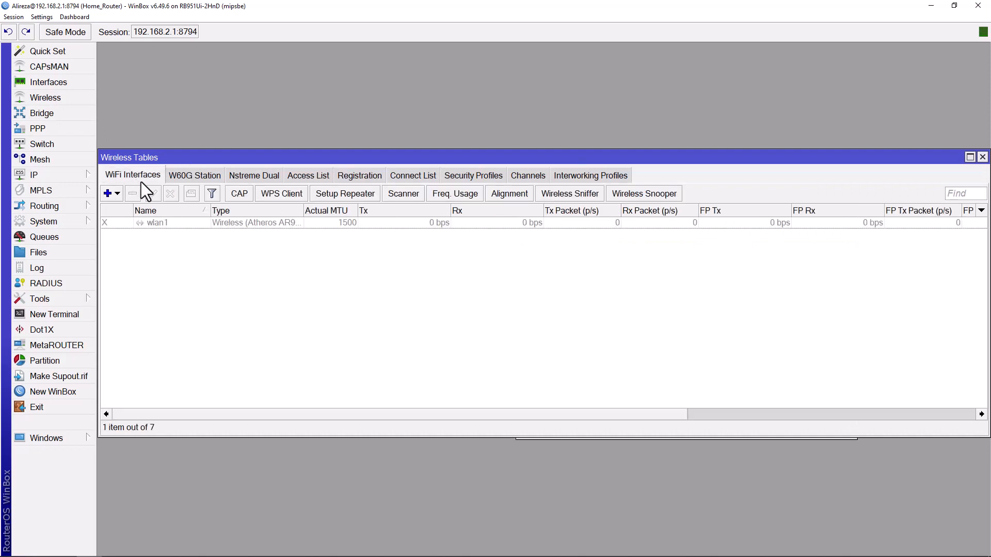
pyautogui.moveTo(710, 159); pyautogui.dragTo(743, 292)
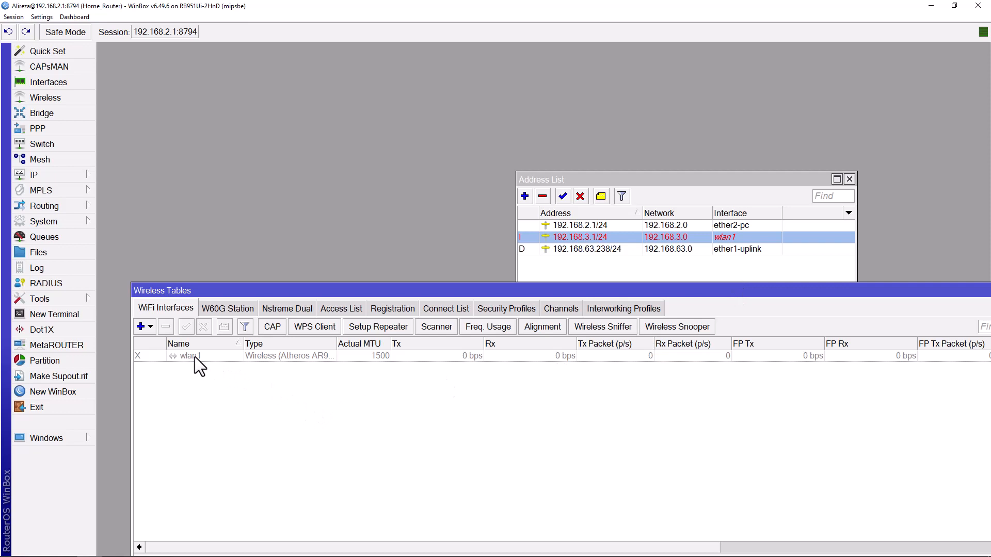
pyautogui.moveTo(674, 179); pyautogui.dragTo(751, 74)
pyautogui.click(541, 290)
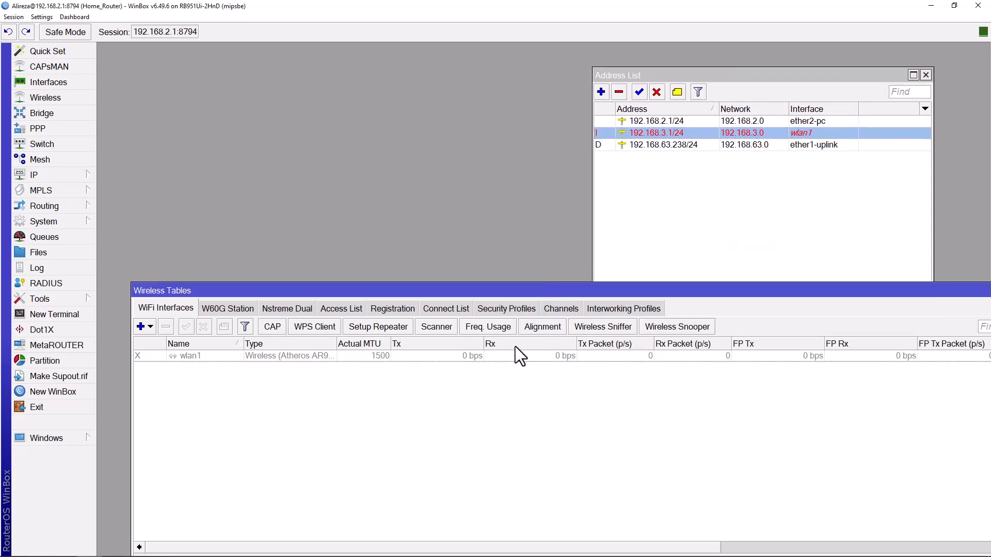
# Set the default wireless security profile's mode to dynamic keys with WPA2 PSK authentication.
pyautogui.click(500, 310)
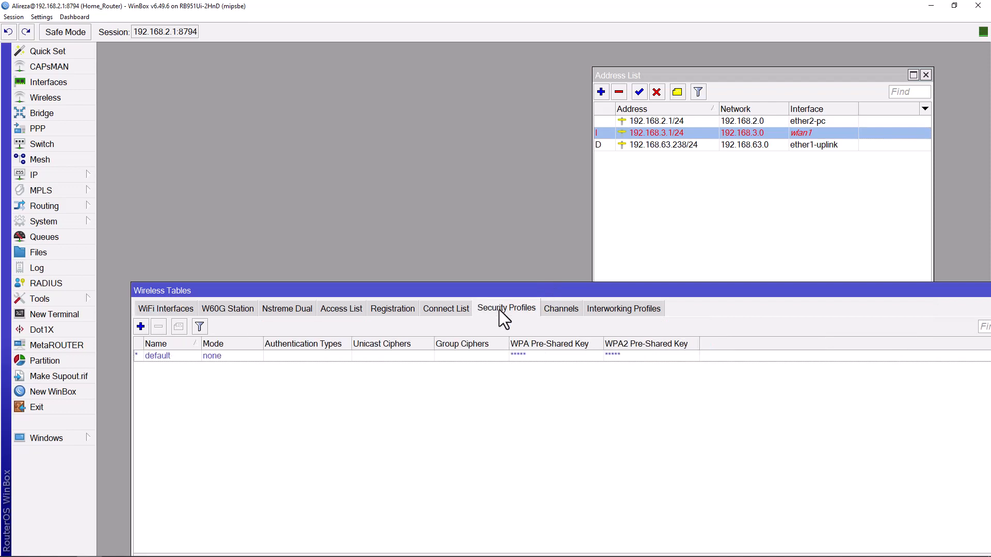
pyautogui.doubleClick(224, 358)
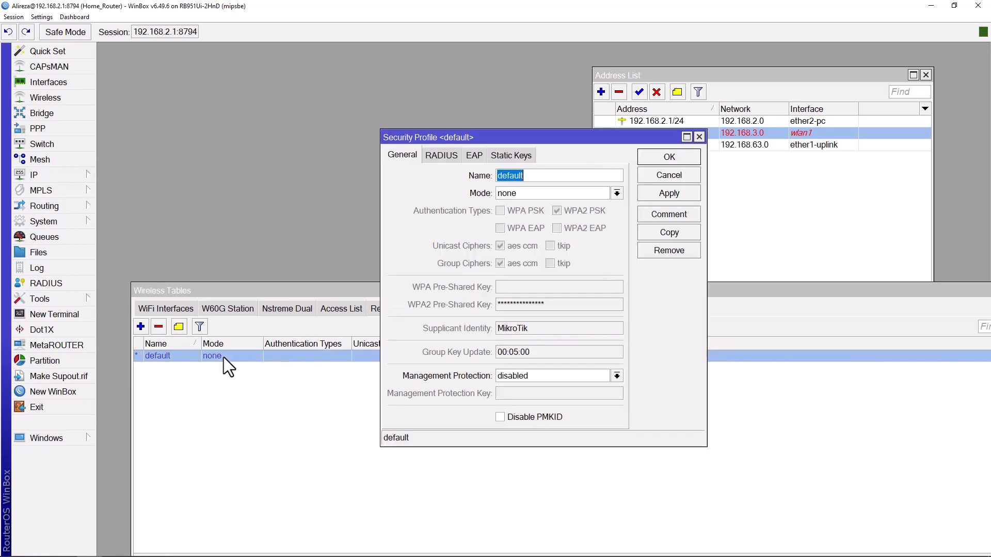
pyautogui.moveTo(562, 138); pyautogui.dragTo(550, 168)
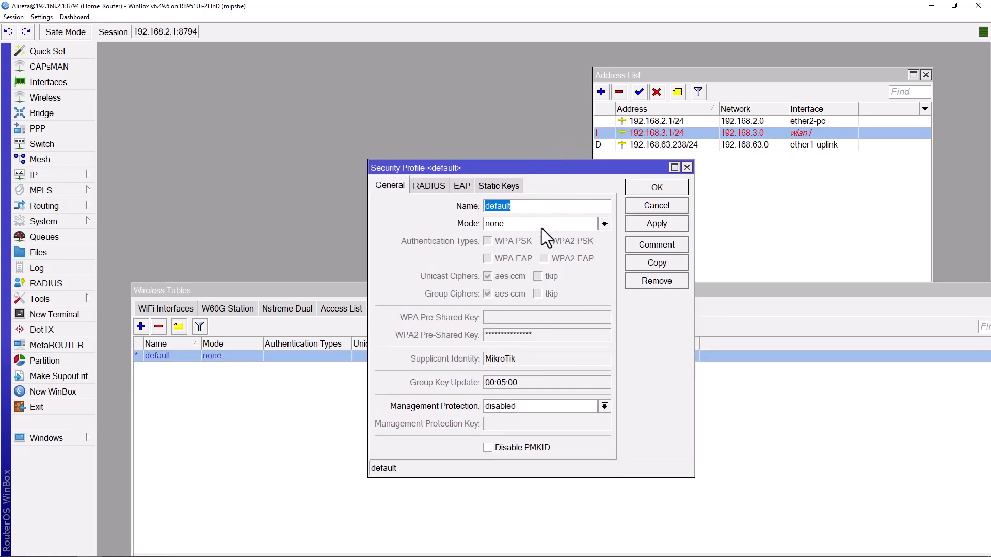
pyautogui.click(603, 225)
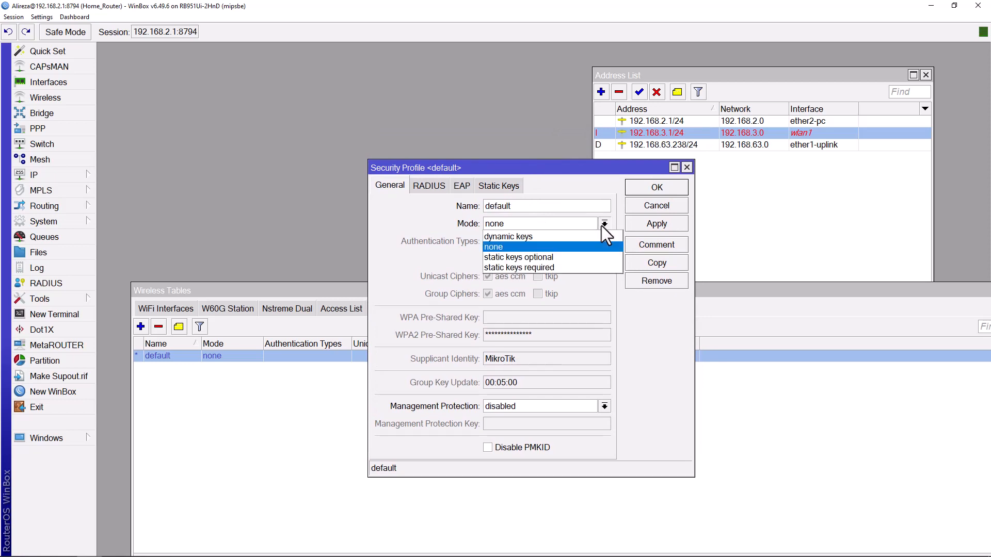
pyautogui.click(555, 236)
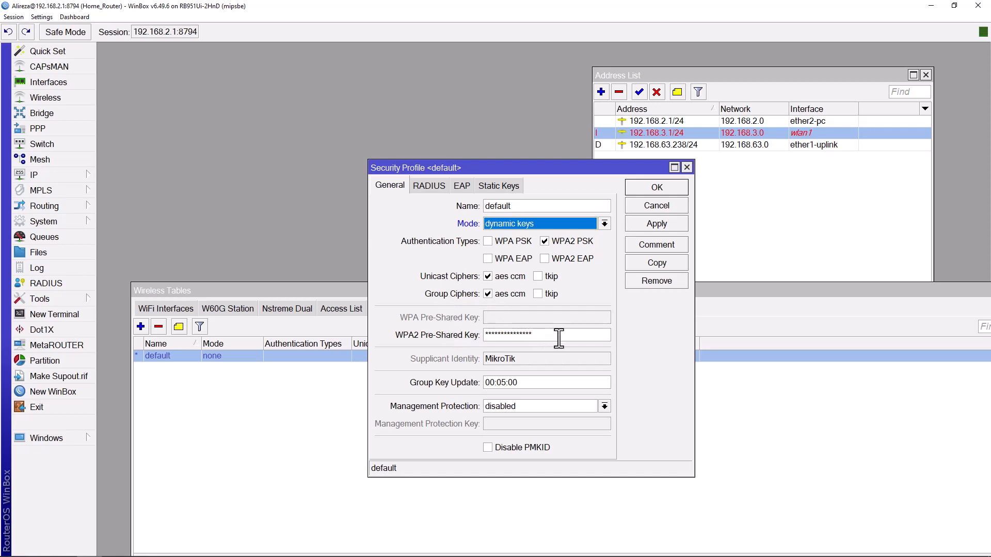
pyautogui.click(544, 241)
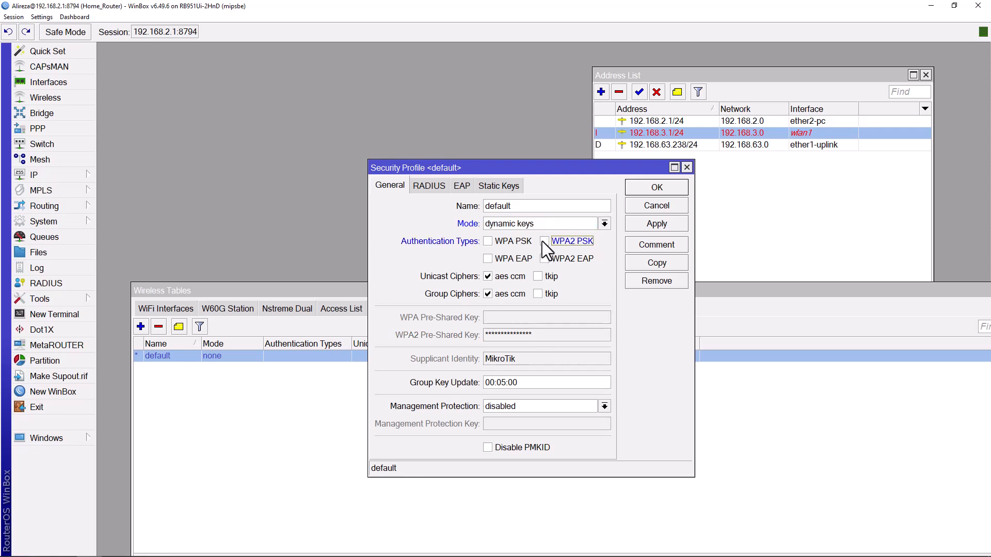
pyautogui.click(544, 241)
# Clear the default profile's WPA2 pre-shared key and turn off password hiding.
pyautogui.click(539, 334)
pyautogui.doubleClick(539, 334)
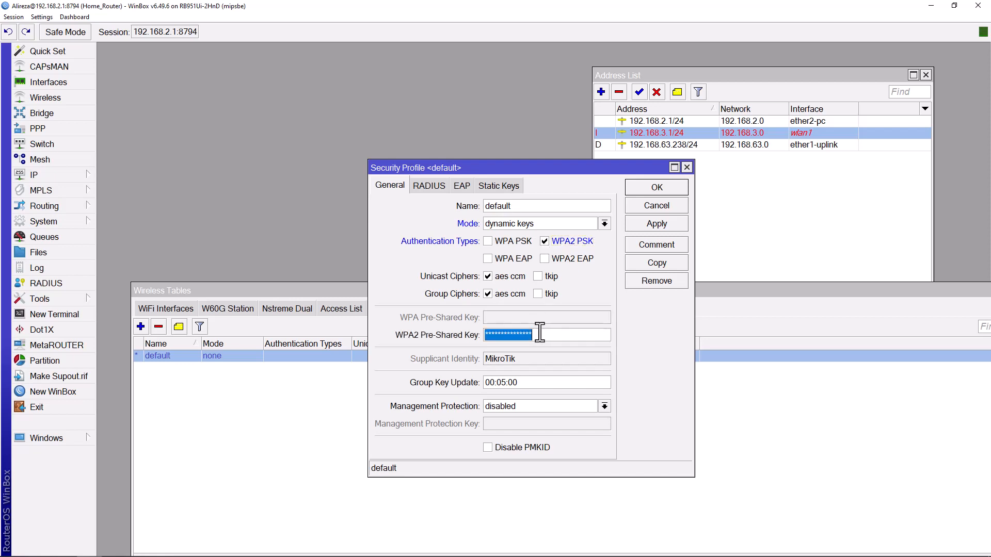
pyautogui.press('BackSpace')
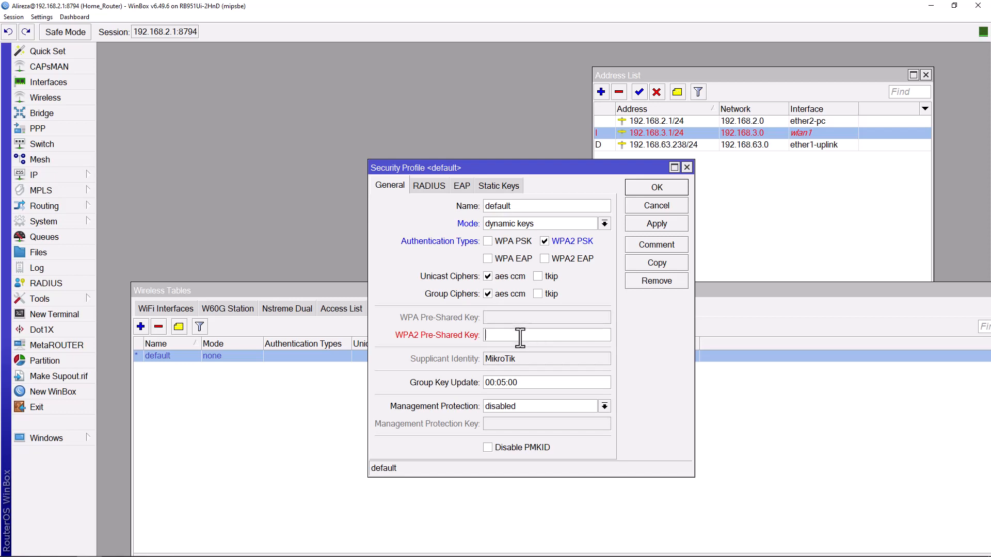
pyautogui.write('*******')
pyautogui.press('BackSpace')
pyautogui.press('BackSpace')
pyautogui.press('BackSpace')
pyautogui.press('BackSpace')
pyautogui.press('BackSpace')
pyautogui.press('BackSpace')
pyautogui.press('BackSpace')
pyautogui.click(42, 16)
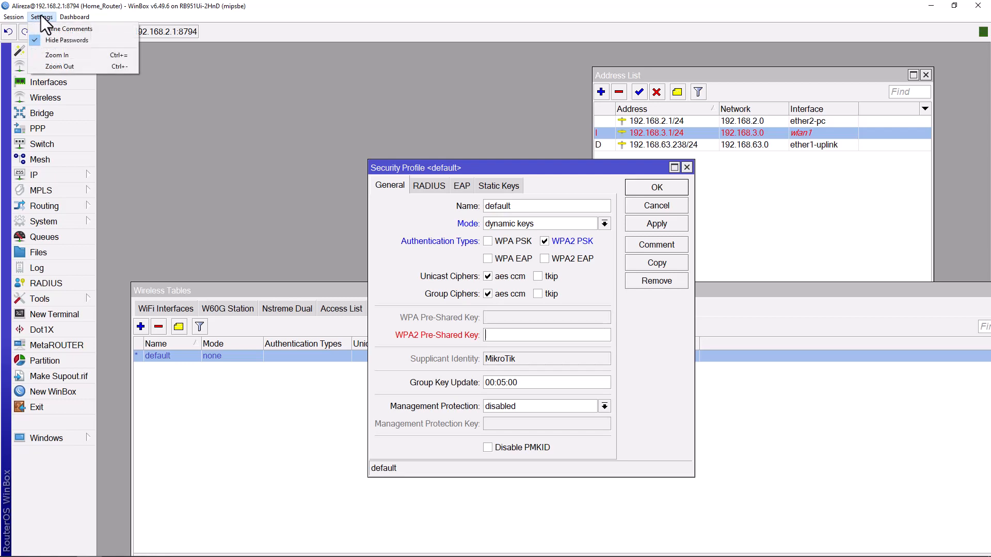
pyautogui.click(55, 39)
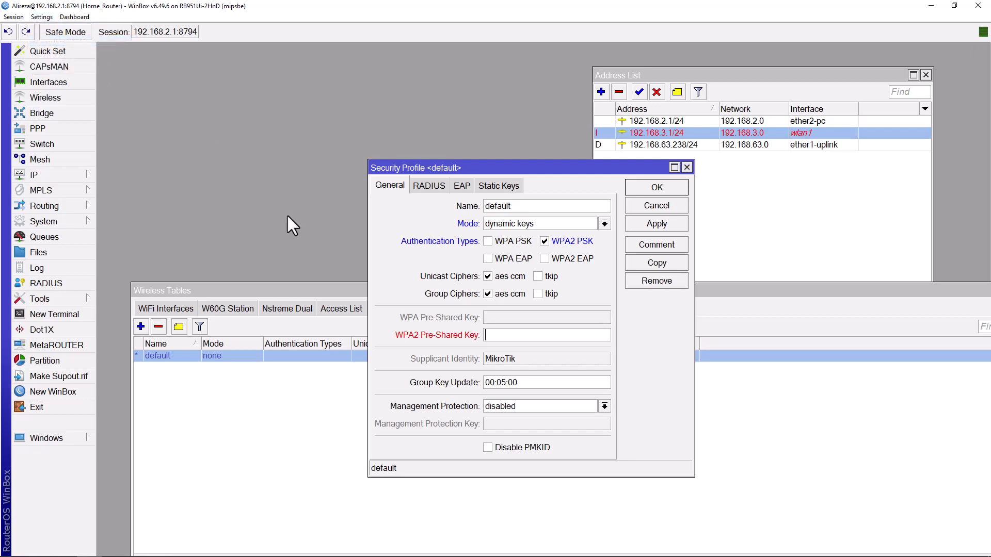
# Enter a new WPA2 pre-shared key for the default security profile and save the profile.
pyautogui.click(495, 335)
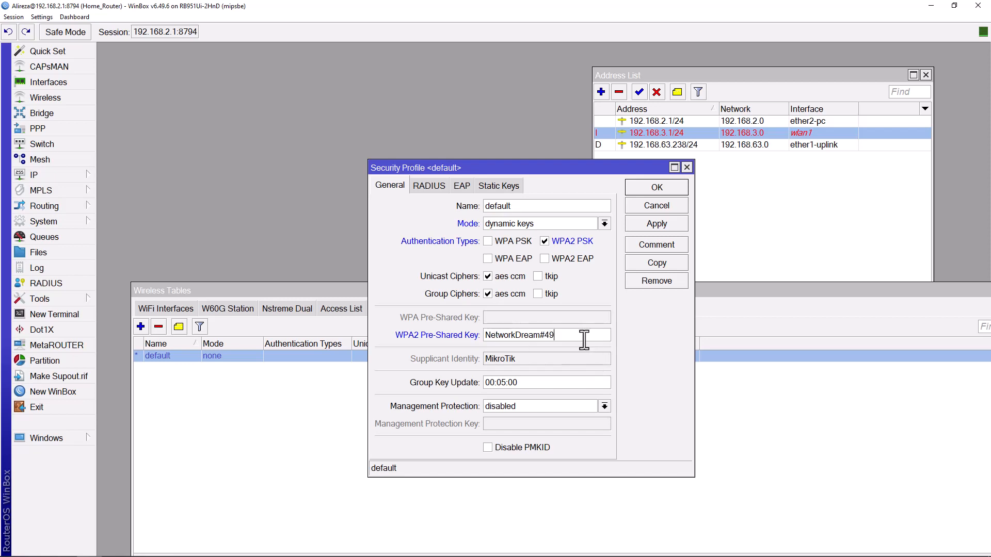
pyautogui.click(662, 227)
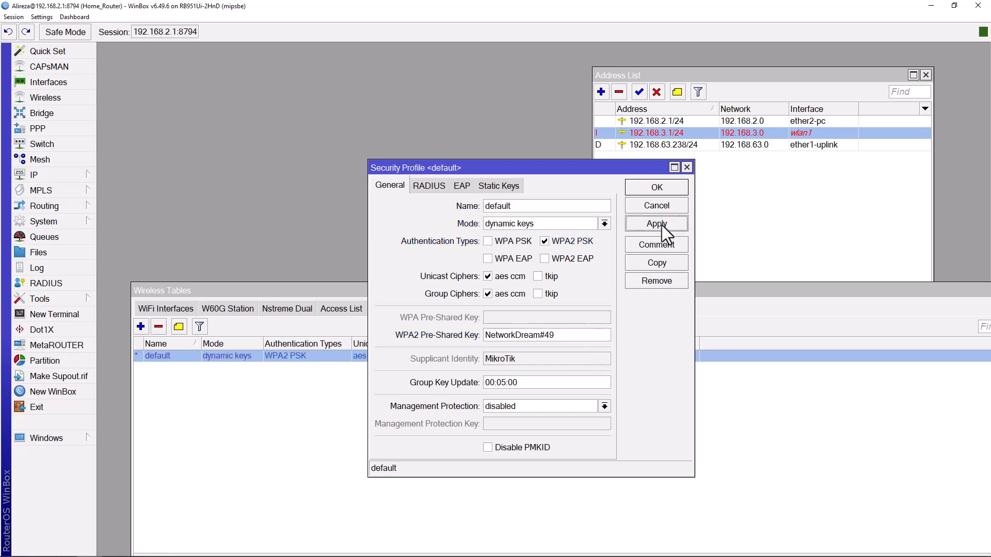
pyautogui.click(662, 187)
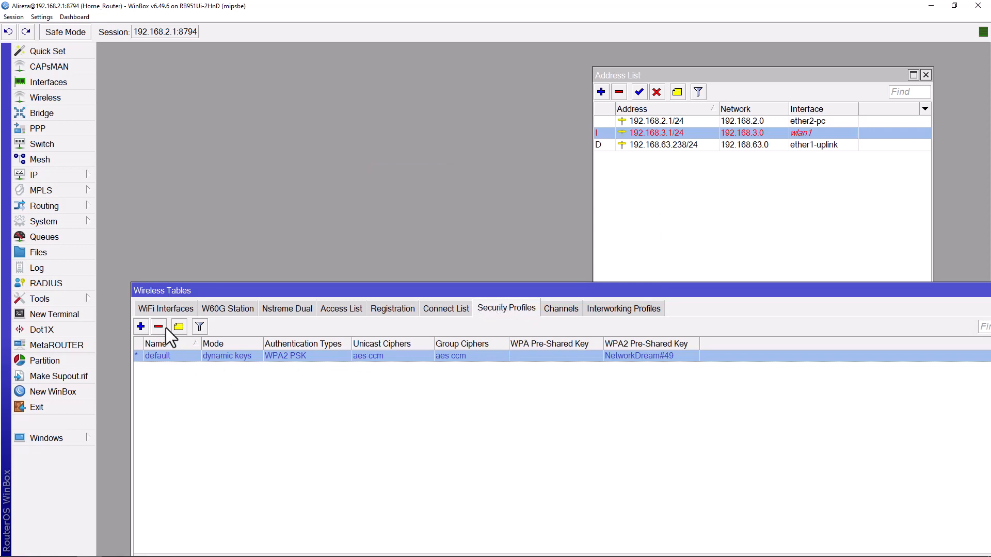
# Set the wlan1 wireless interface's mode to ap bridge and its band to 2GHz-only-N.
pyautogui.click(156, 309)
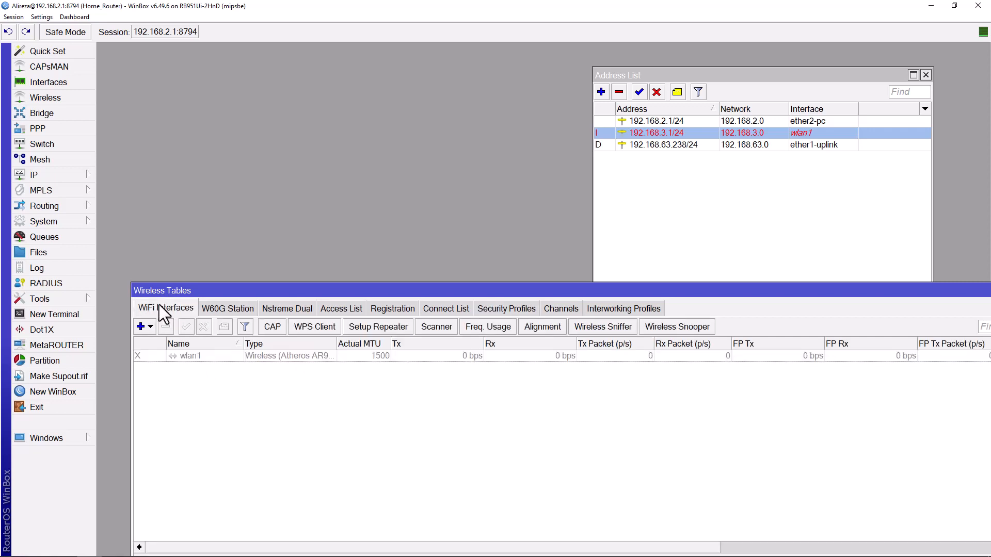
pyautogui.click(196, 356)
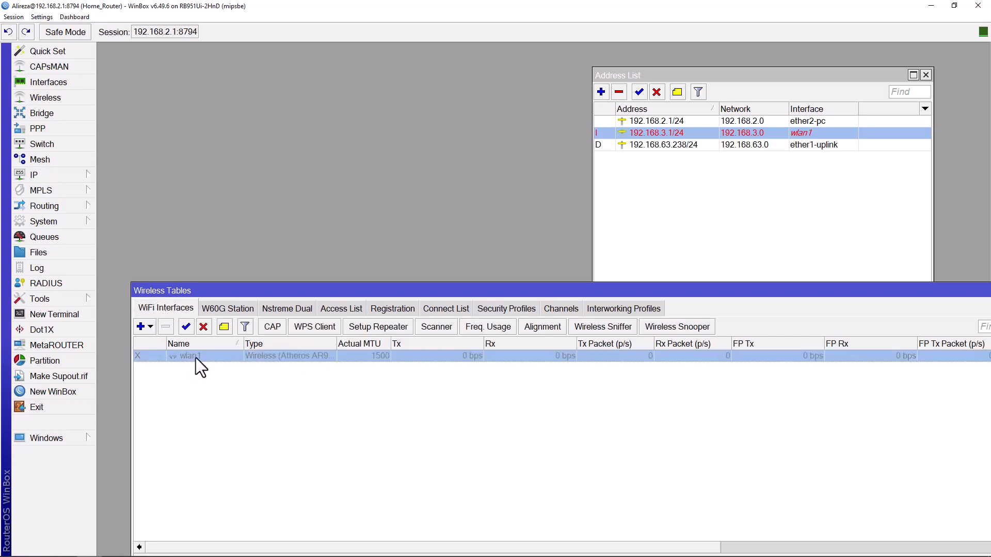
pyautogui.doubleClick(196, 358)
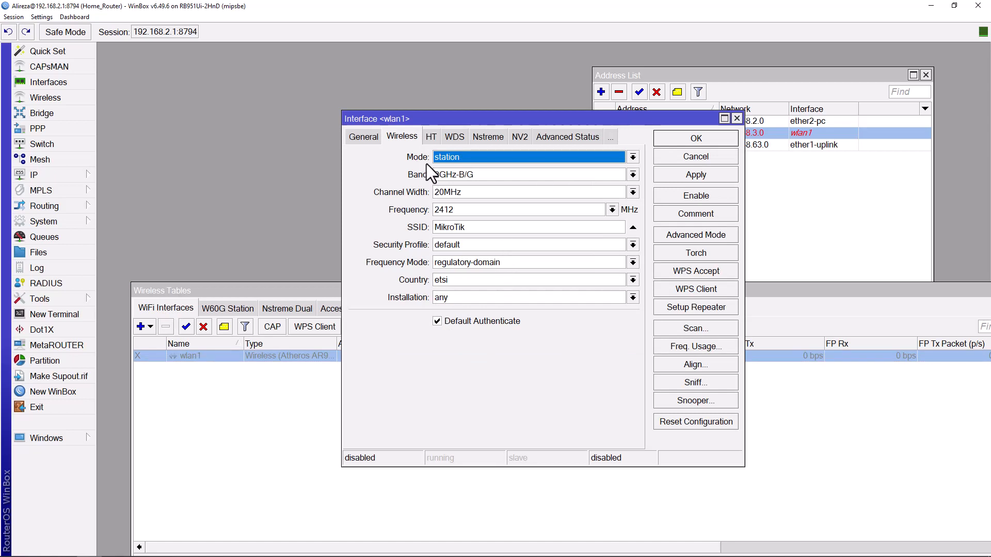
pyautogui.click(632, 157)
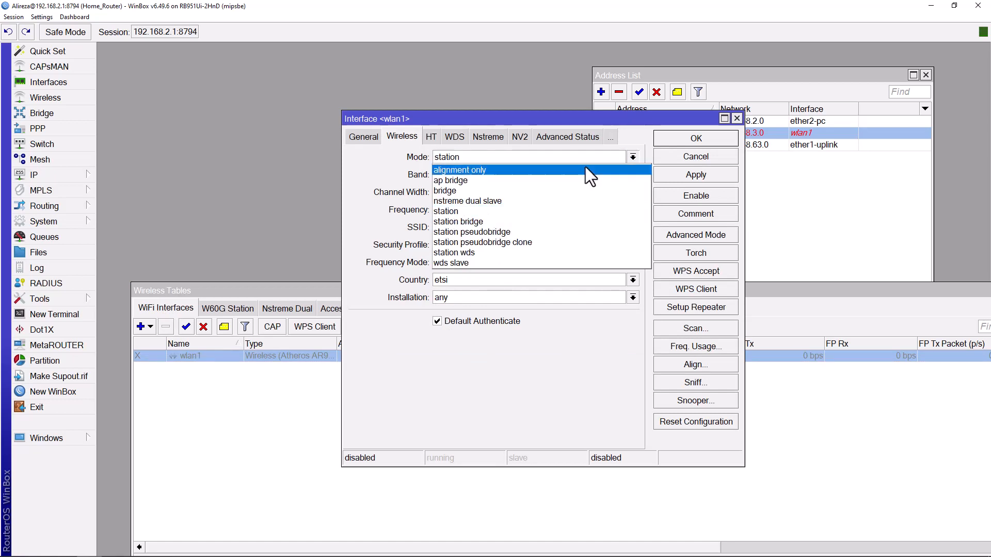
pyautogui.click(523, 180)
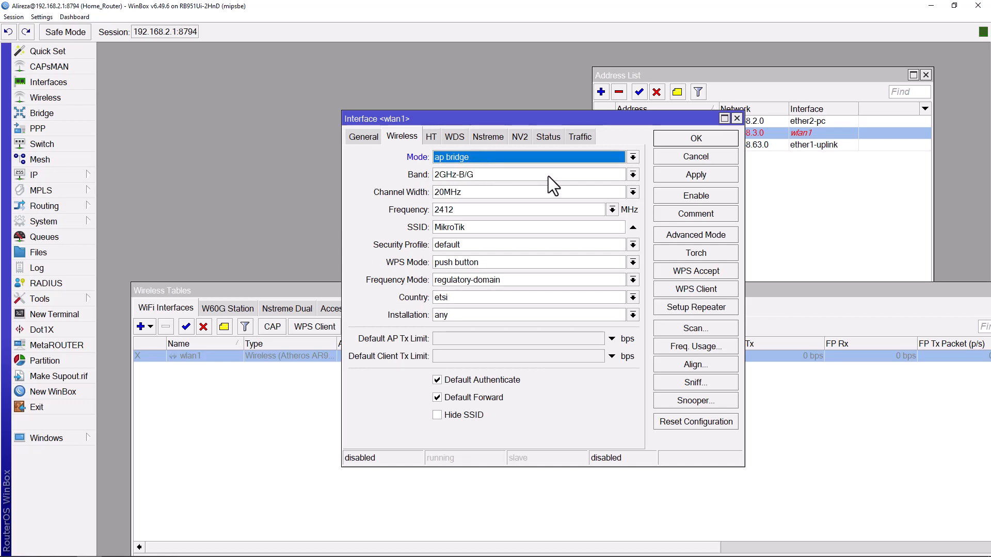
pyautogui.click(632, 174)
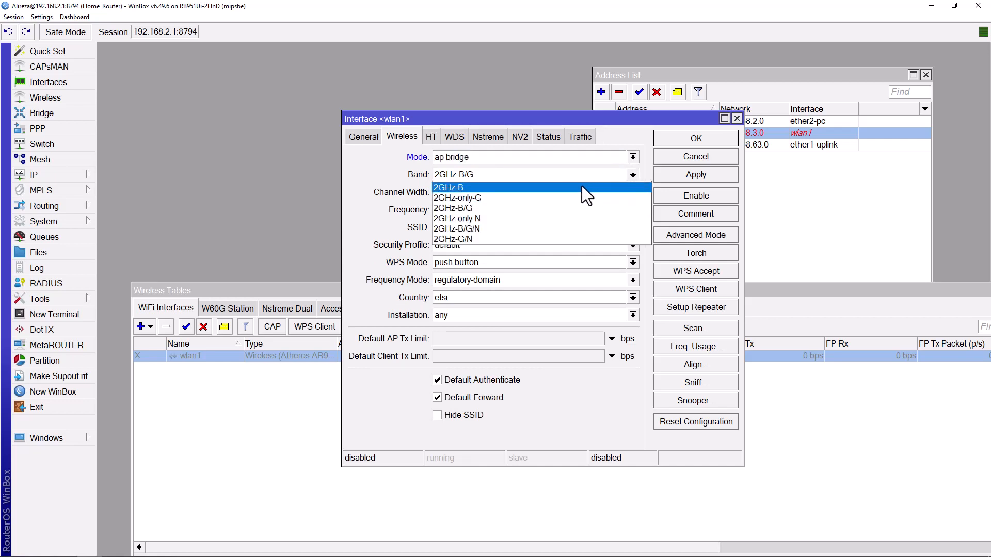
pyautogui.click(487, 218)
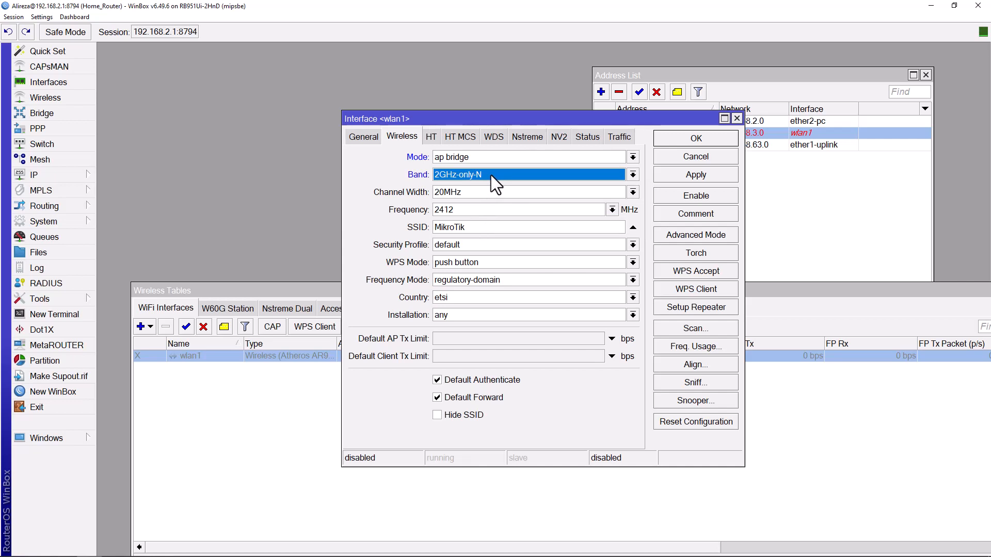
# Set wlan1's channel width to 20/40MHz eC and its frequency to 2472 MHz.
pyautogui.click(633, 193)
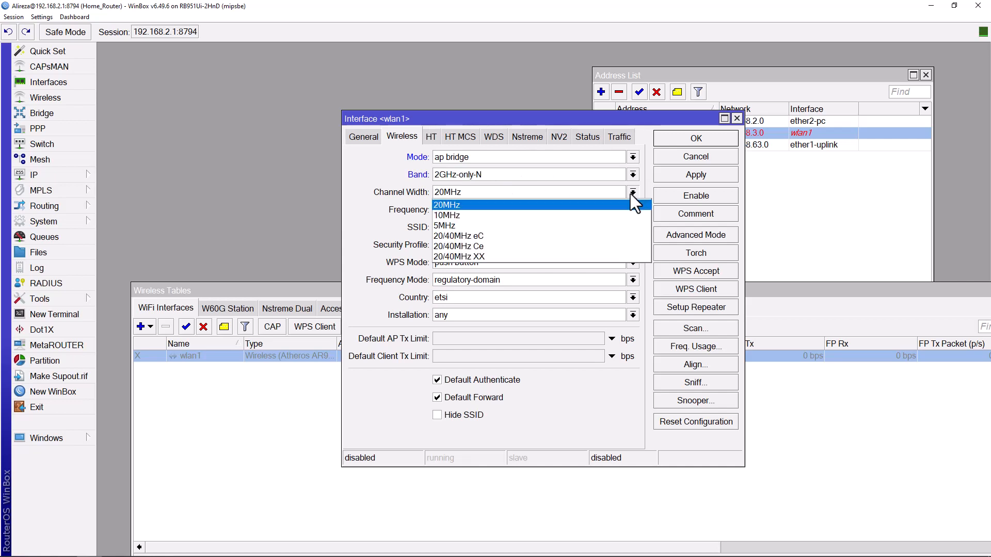
pyautogui.click(484, 237)
pyautogui.click(491, 237)
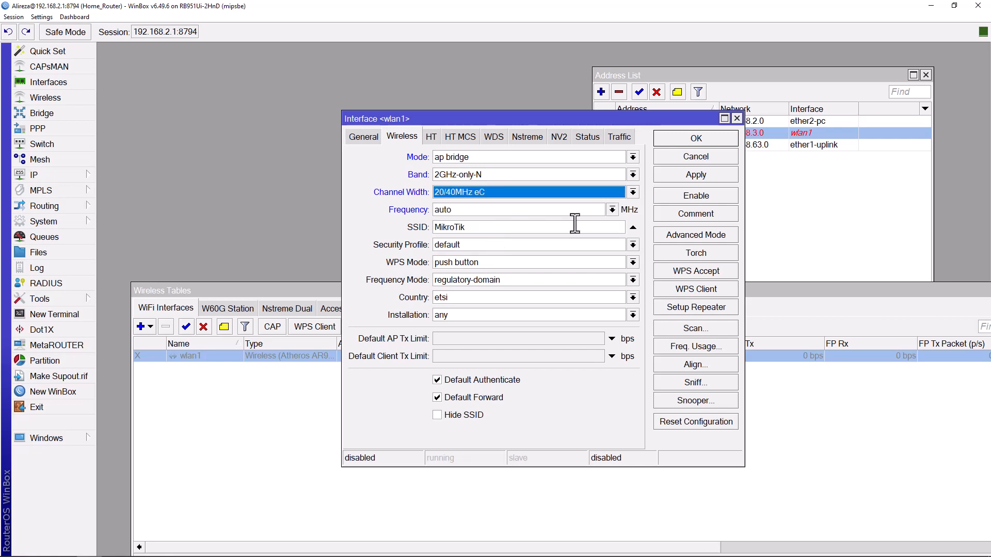
pyautogui.click(611, 209)
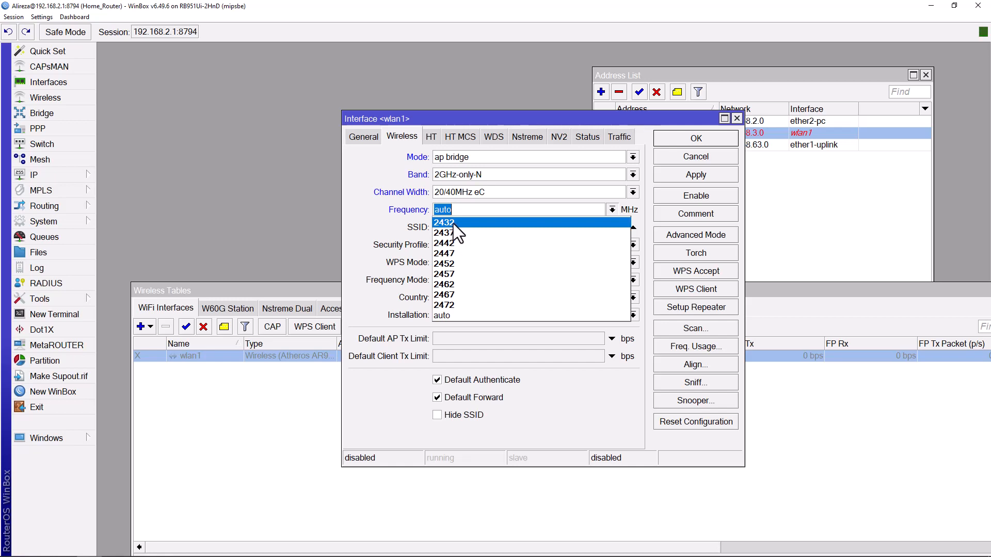
pyautogui.click(453, 224)
pyautogui.click(613, 210)
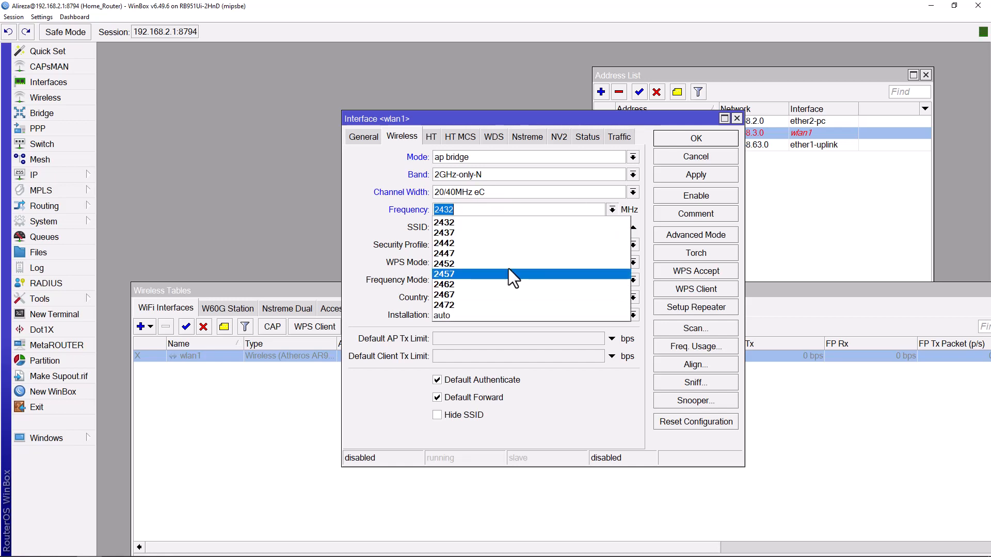
pyautogui.click(488, 305)
# Switch wlan1's channel width to 20/40MHz Ce and check which frequencies can be chosen with it.
pyautogui.click(633, 193)
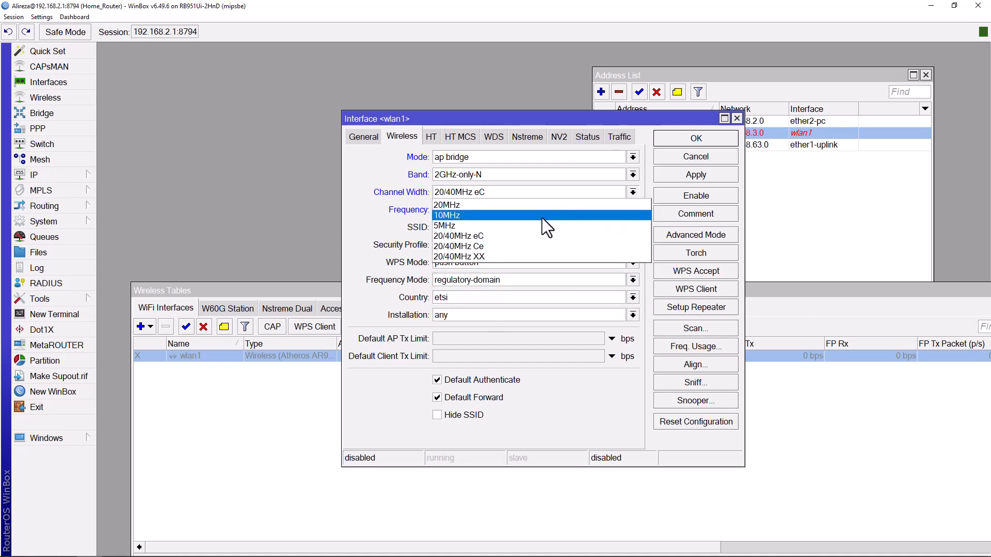
pyautogui.click(491, 247)
pyautogui.click(612, 209)
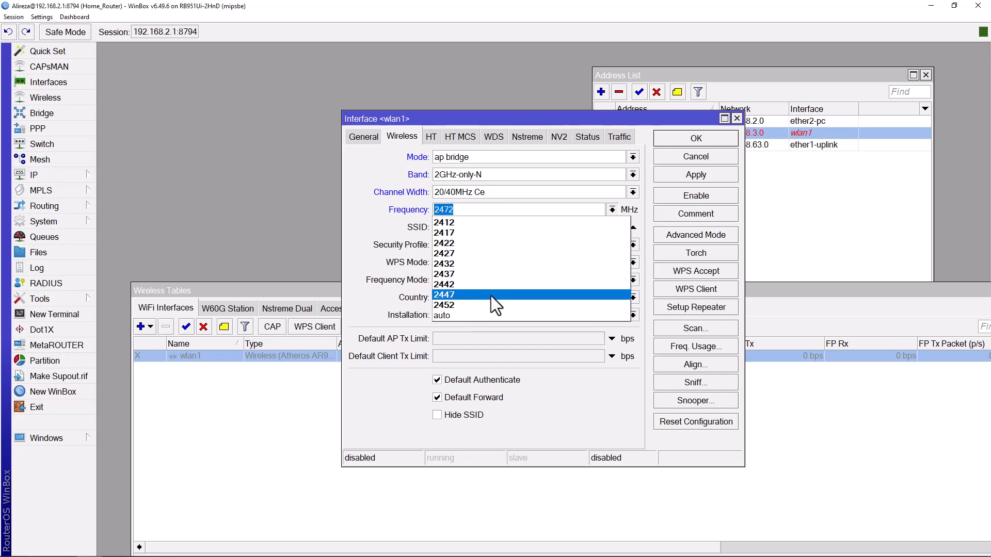
pyautogui.click(634, 189)
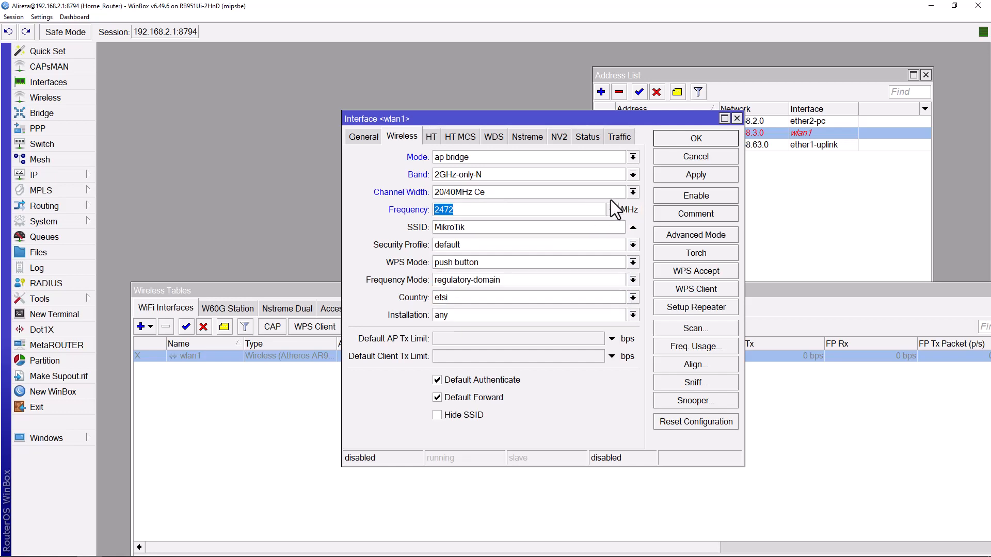
# Set wlan1's channel width to 20MHz and its frequency to auto.
pyautogui.click(633, 192)
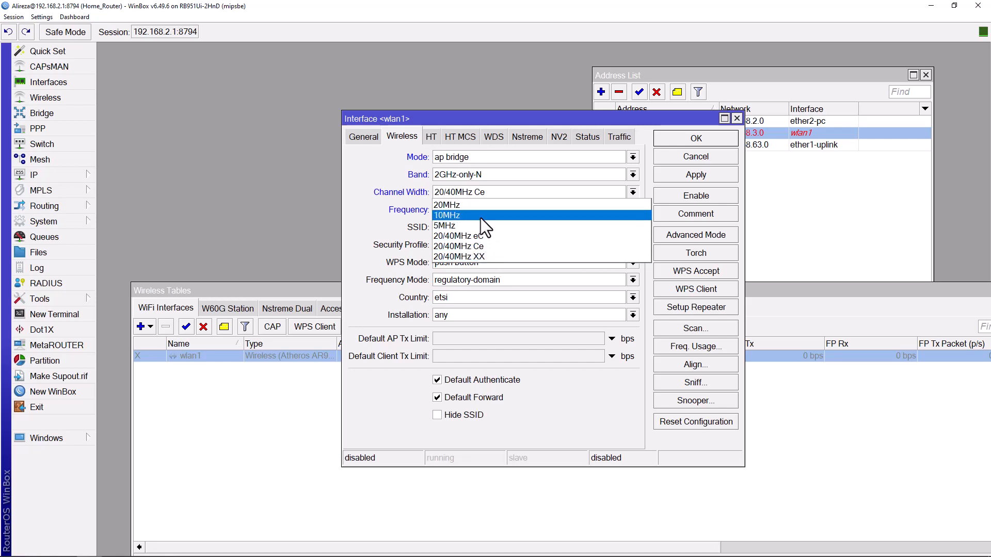
pyautogui.click(479, 205)
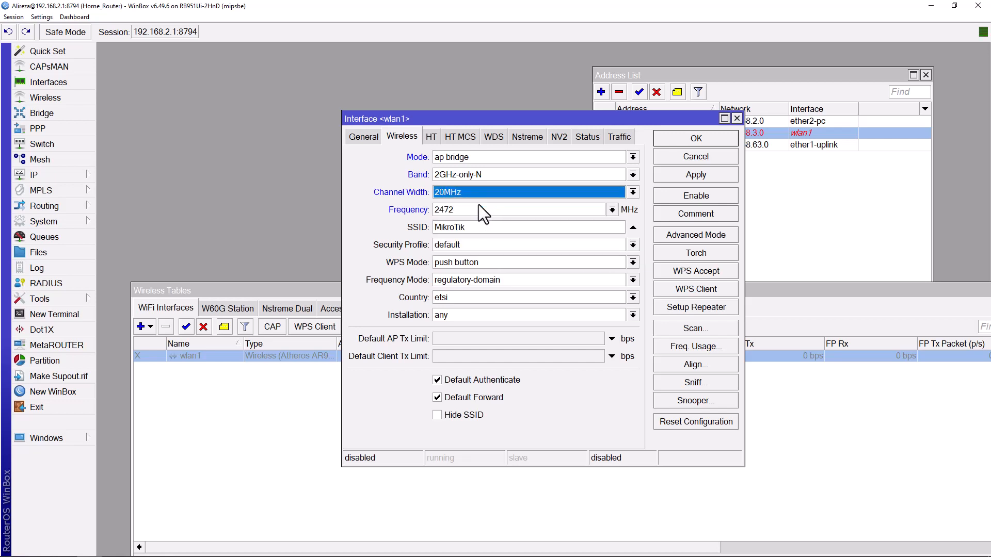
pyautogui.click(612, 209)
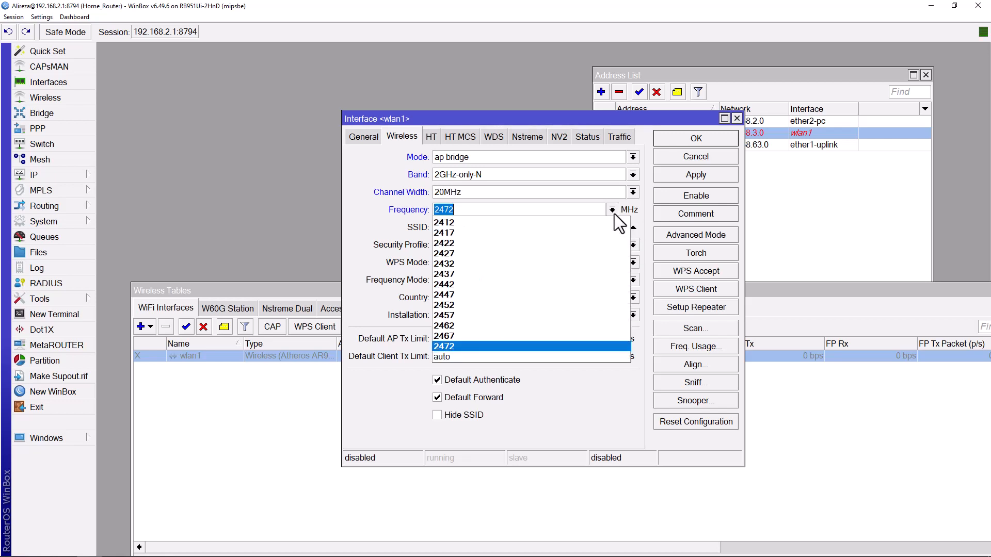
pyautogui.click(461, 357)
# Set wlan1's SSID to NetworkDream and select default as its security profile.
pyautogui.click(475, 228)
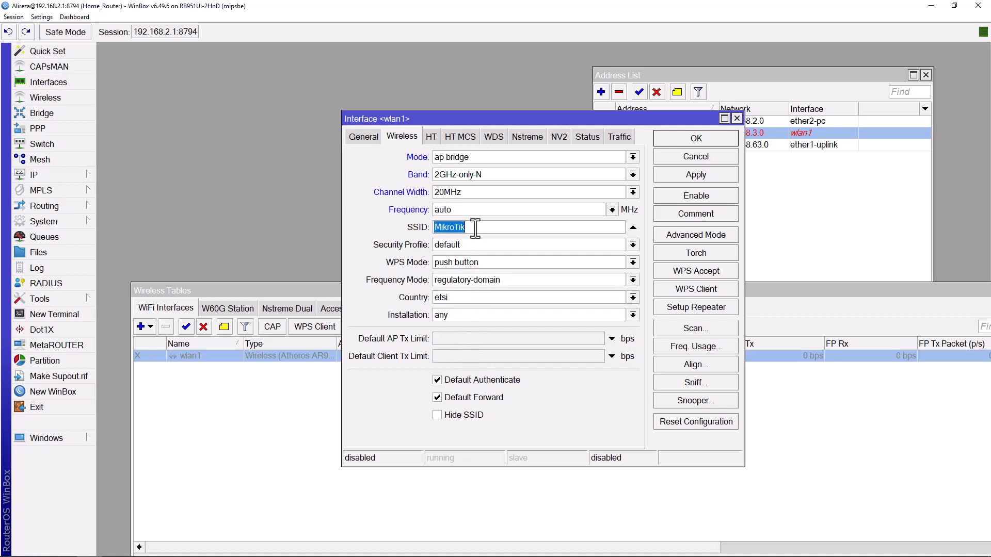
pyautogui.write('NetworkDream')
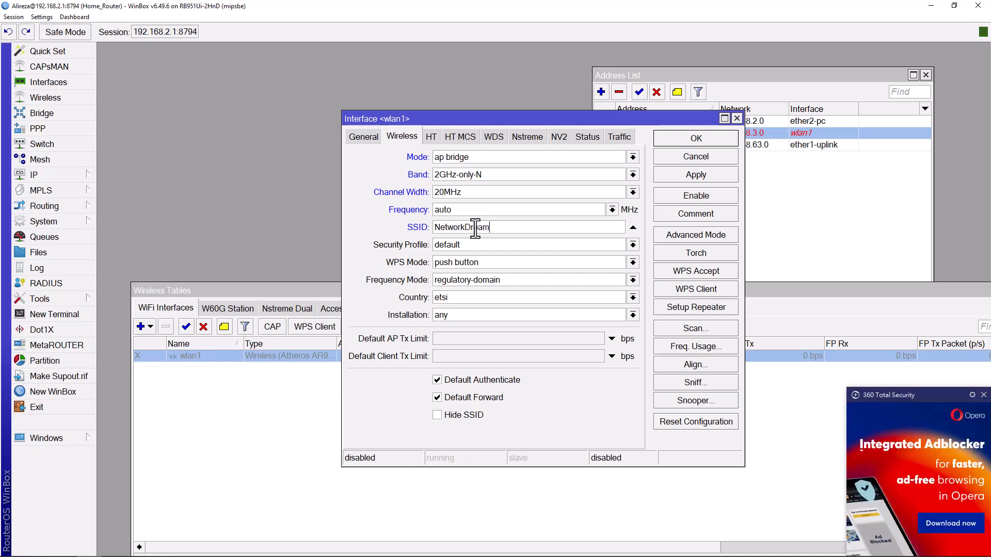
pyautogui.click(491, 245)
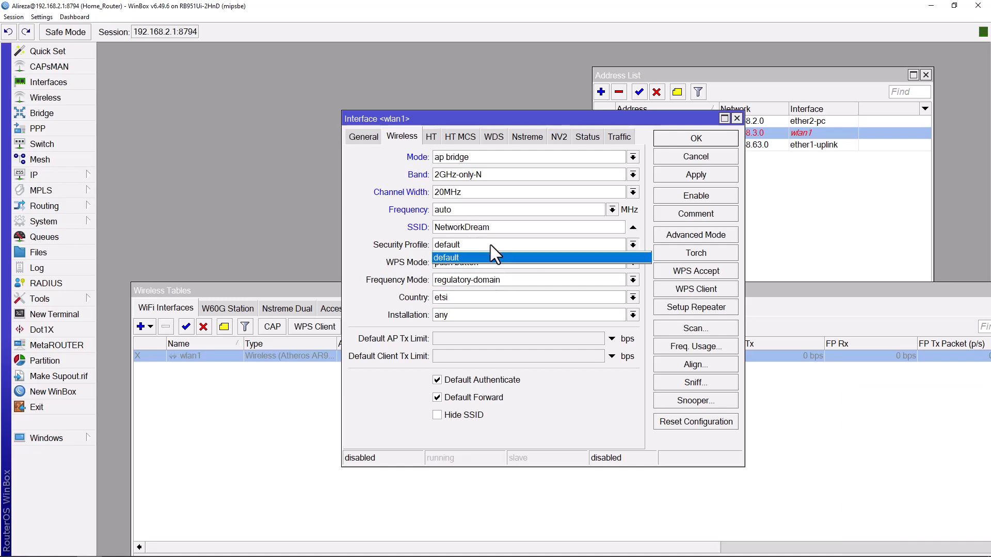
pyautogui.click(465, 259)
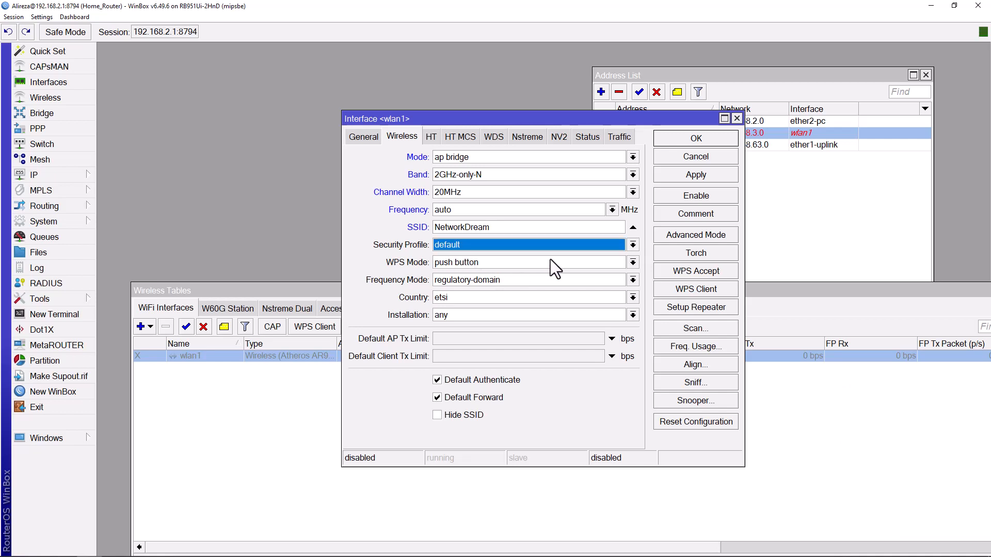
# Keep wlan1's country as etsi and select regulatory-domain as its frequency mode.
pyautogui.click(466, 297)
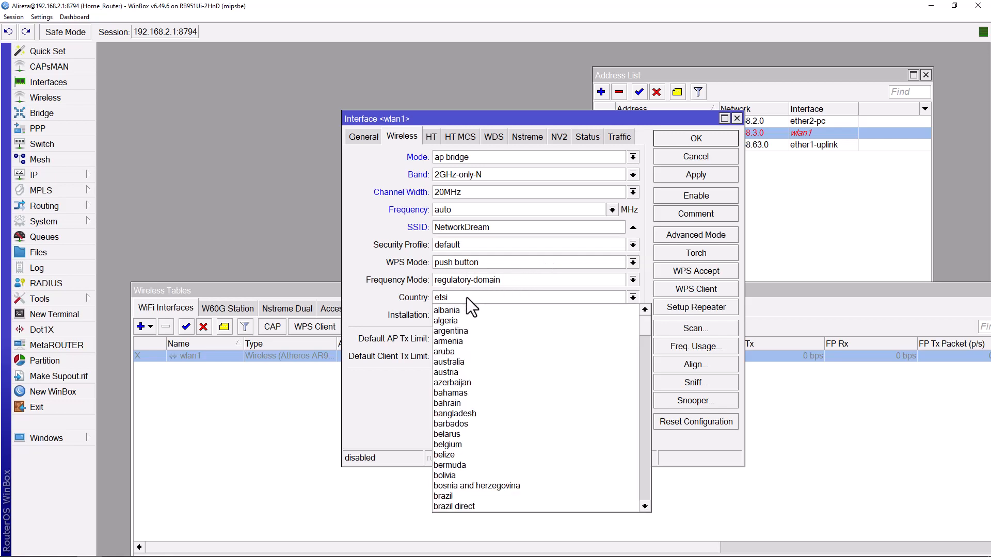
pyautogui.click(466, 297)
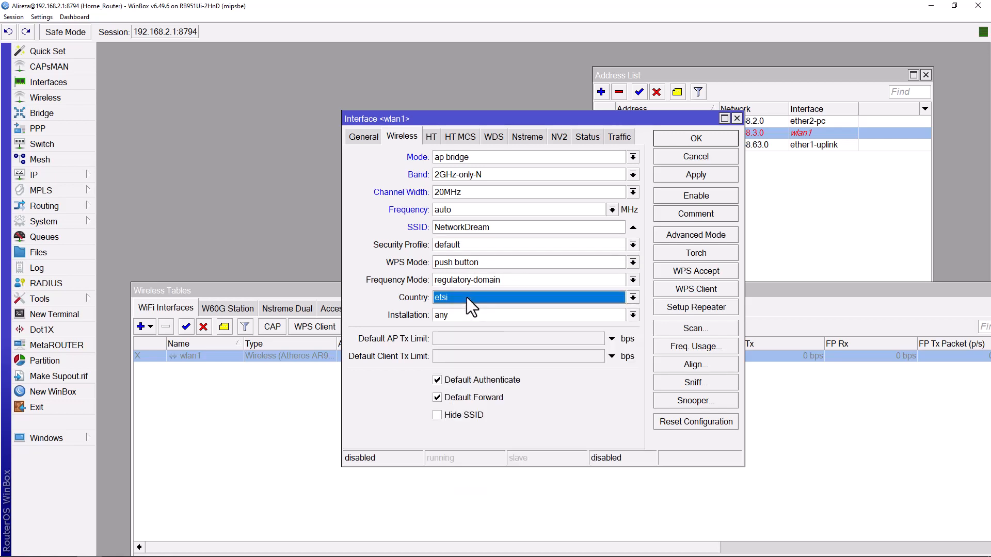
pyautogui.click(510, 280)
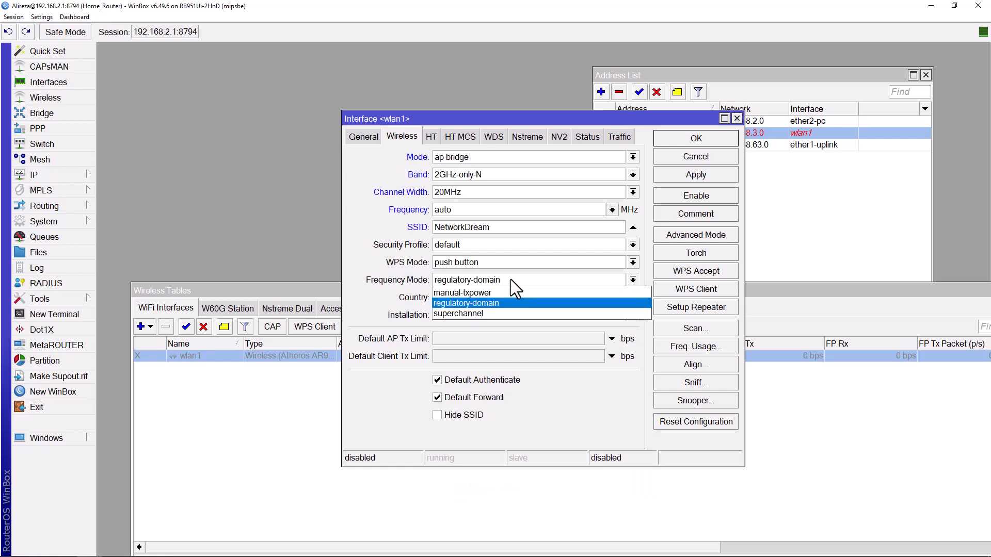
pyautogui.click(478, 304)
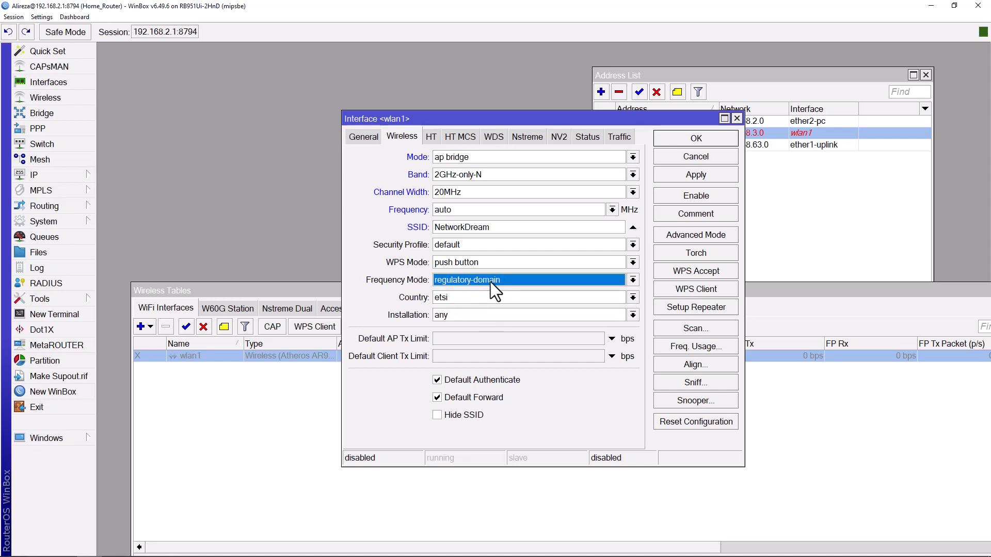
# Apply the wireless settings of wlan1 and enable the interface.
pyautogui.click(702, 176)
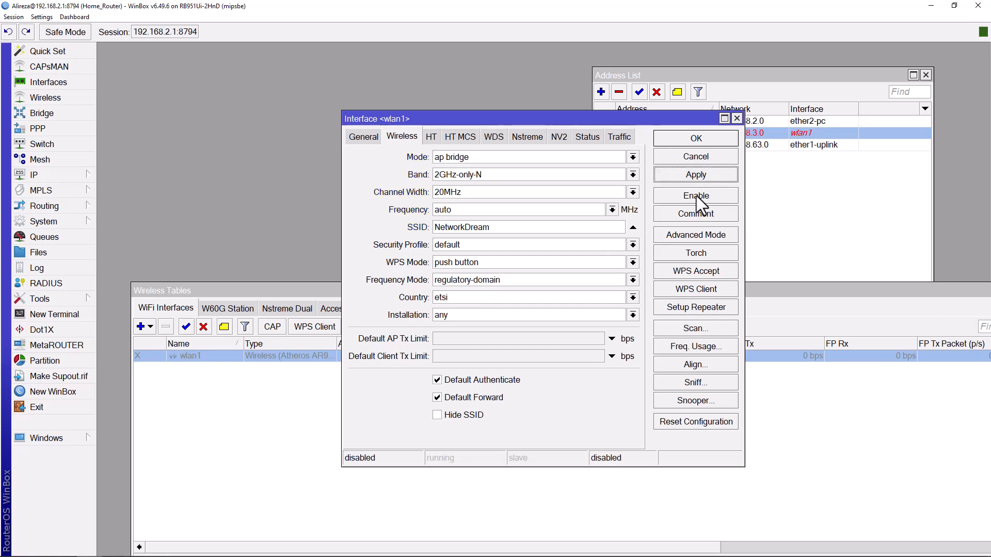
pyautogui.click(695, 197)
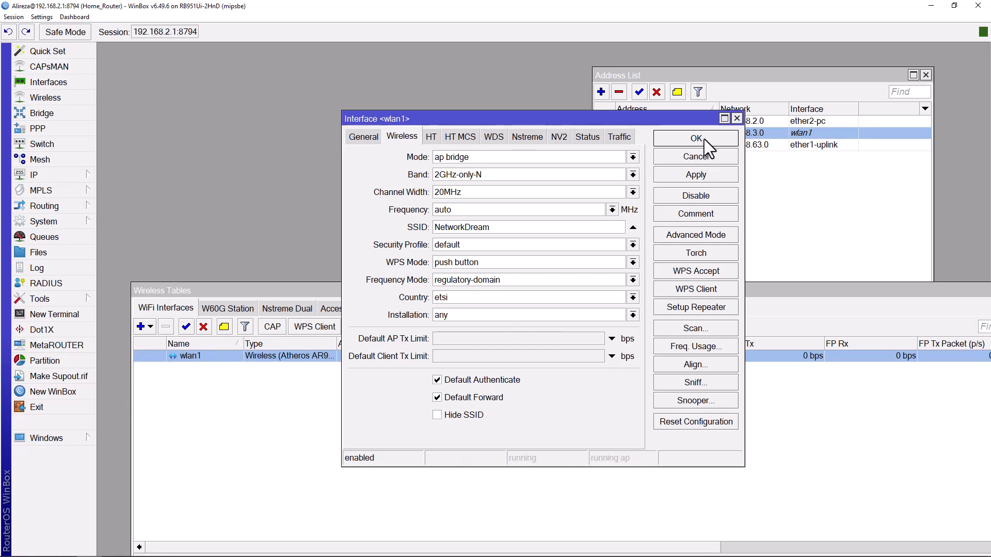
pyautogui.click(519, 155)
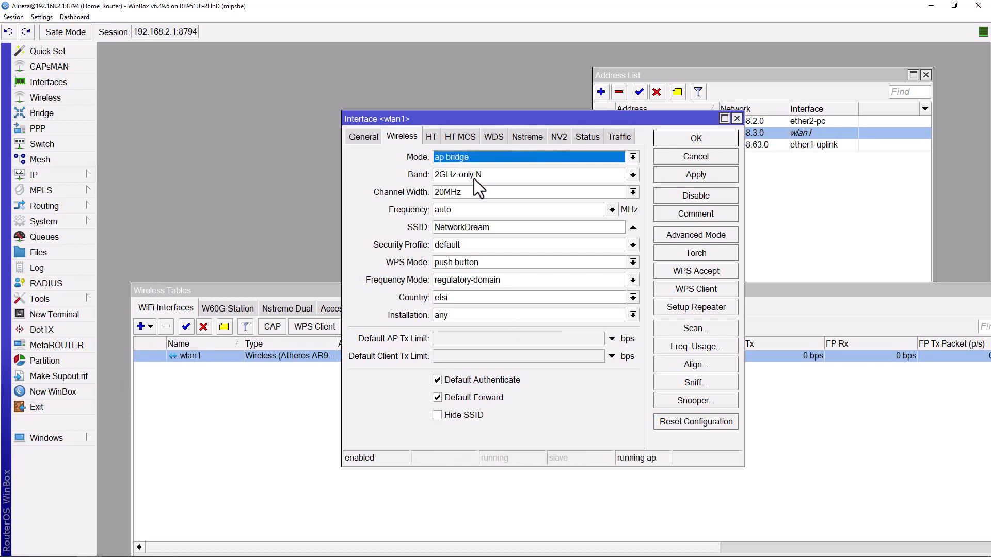
# Start DHCP Setup on the wlan1 interface, accepting address space 192.168.3.0/24 and gateway 192.168.3.1.
pyautogui.click(822, 74)
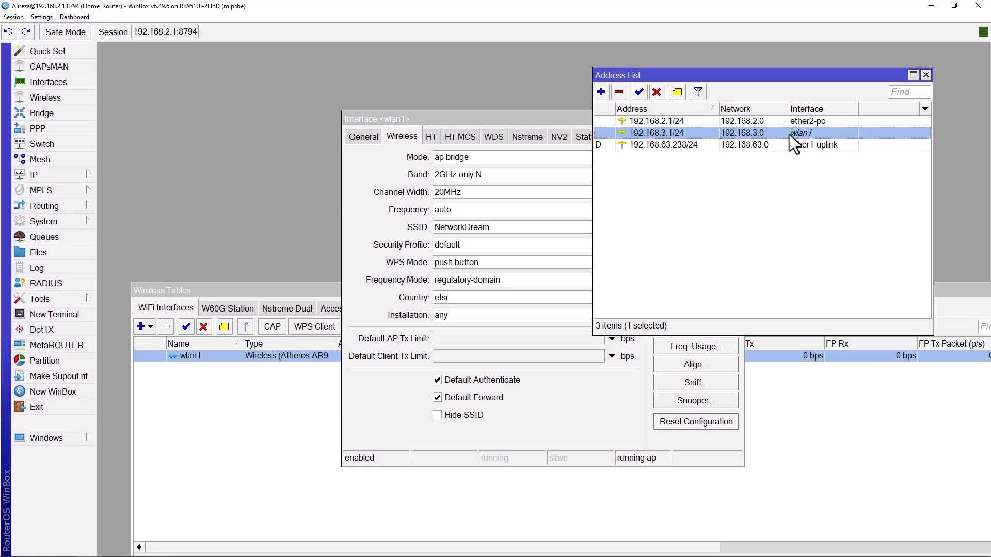
pyautogui.click(48, 178)
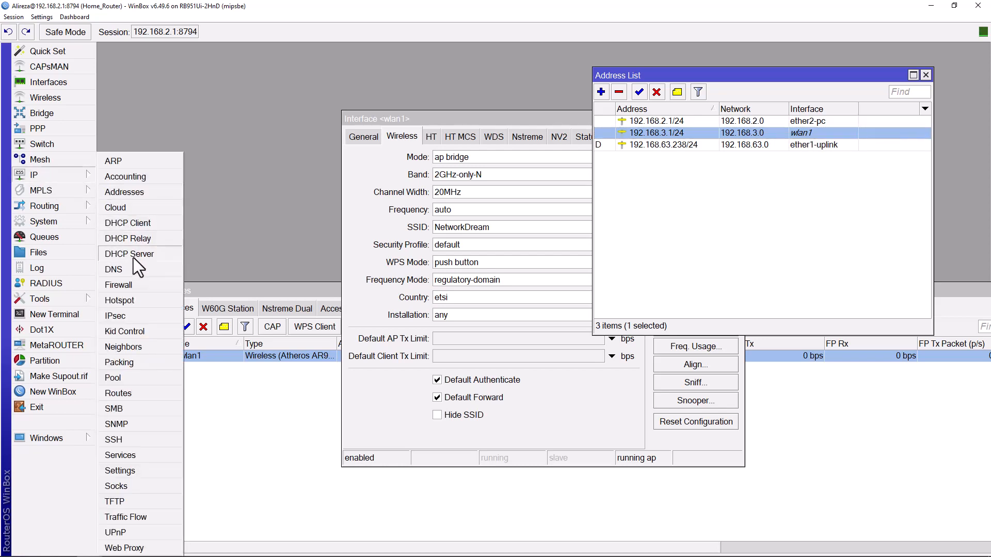
pyautogui.click(133, 254)
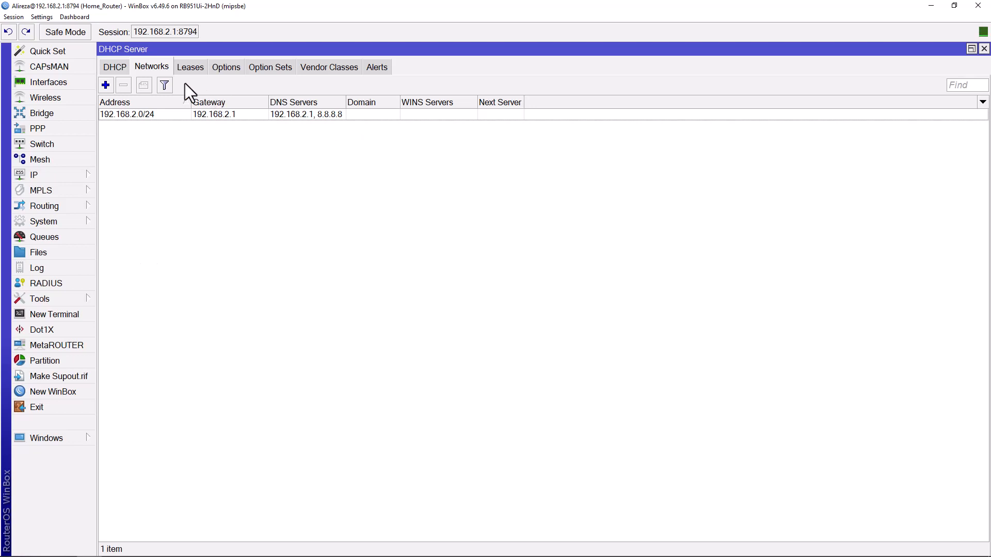
pyautogui.click(114, 67)
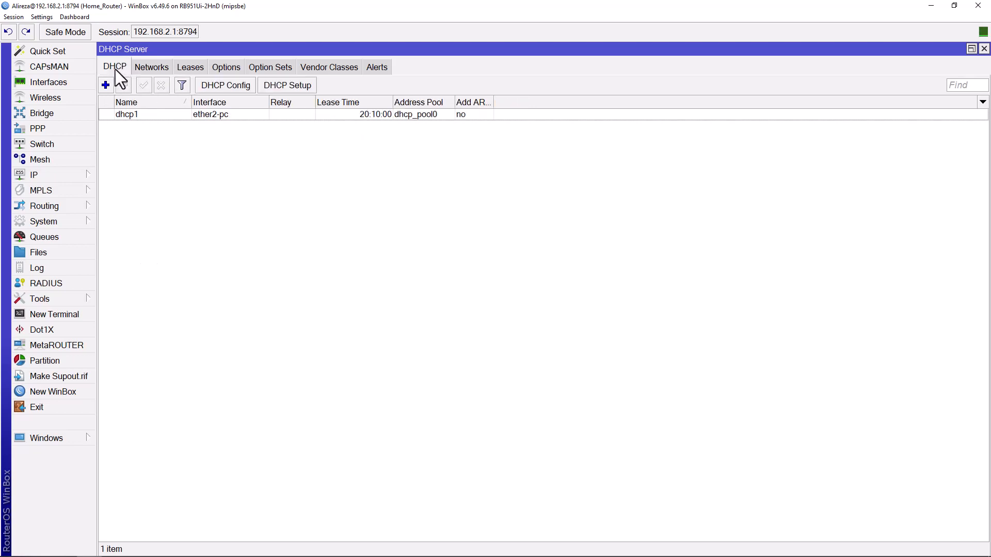
pyautogui.click(280, 88)
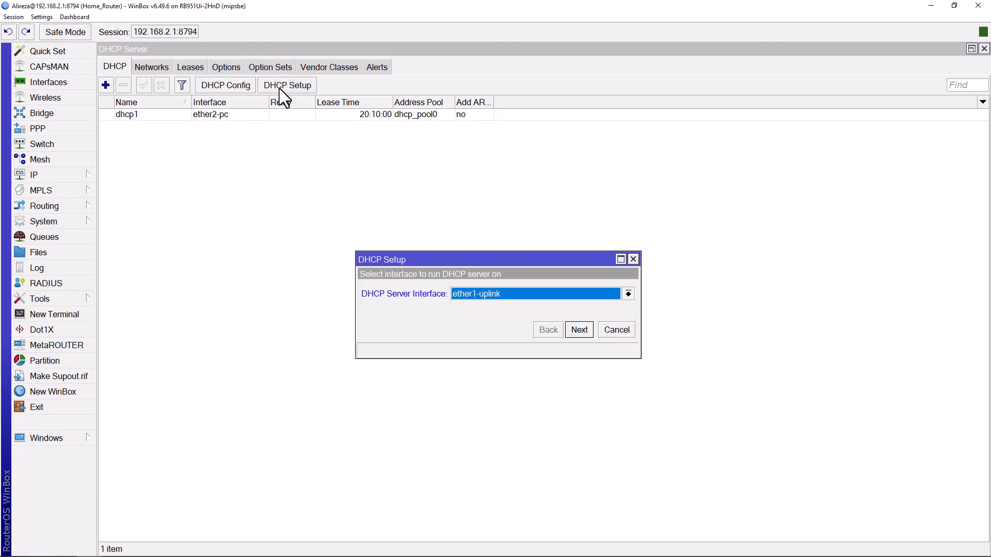
pyautogui.click(535, 296)
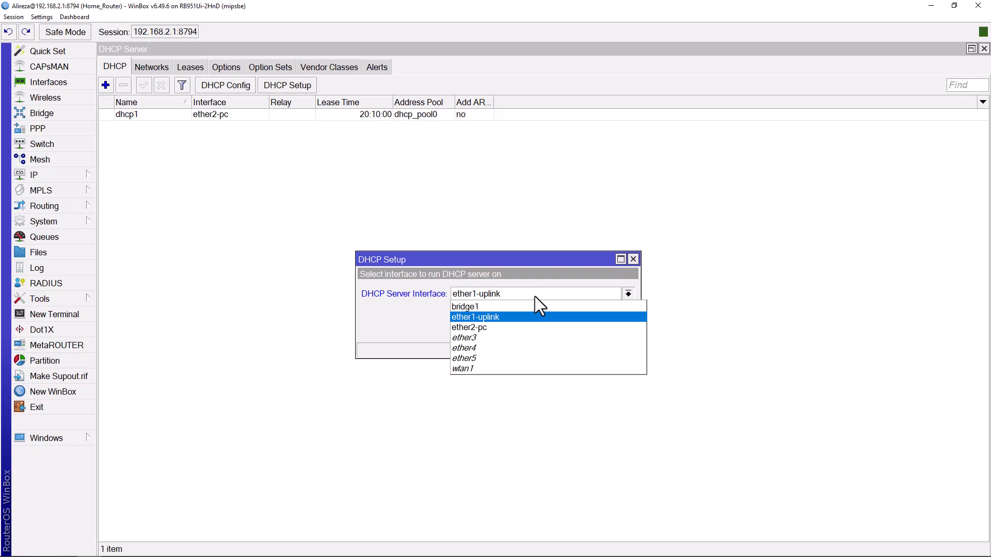
pyautogui.click(483, 369)
pyautogui.click(578, 331)
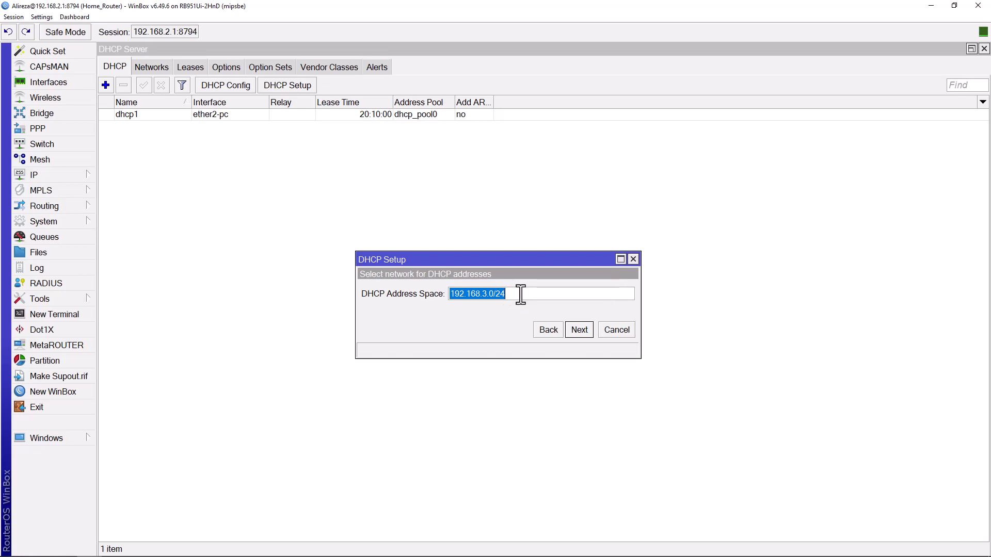
pyautogui.click(584, 333)
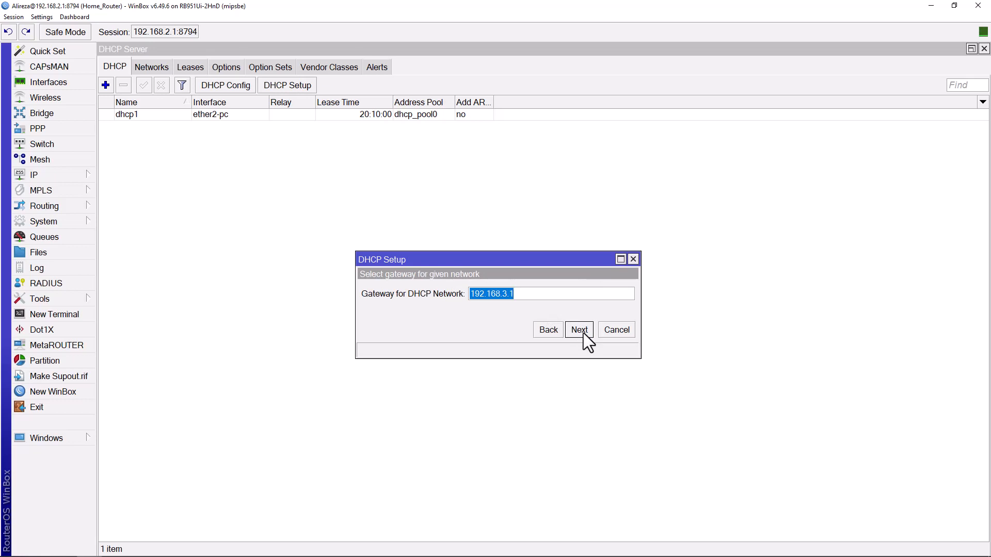
pyautogui.click(583, 333)
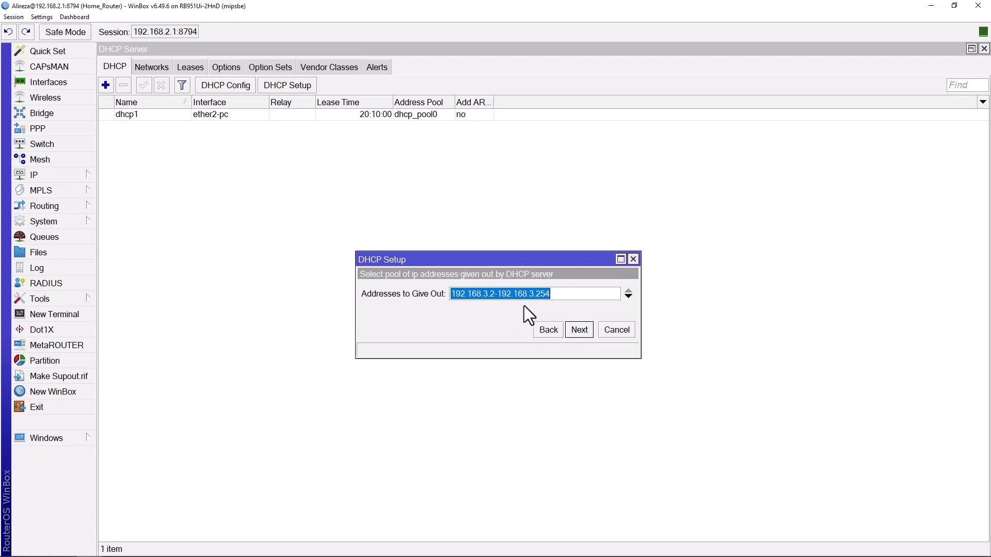
# Adjust the start of the DHCP address range ending at 192.168.3.254 and accept DNS servers 8.8.8.8 and 9.9.9.9.
pyautogui.click(492, 297)
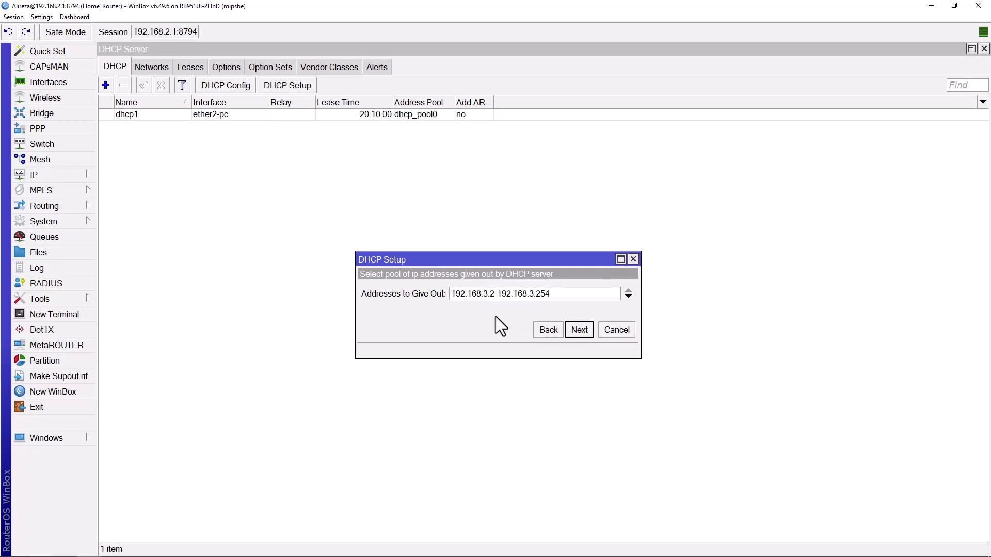
pyautogui.write('1')
pyautogui.click(577, 331)
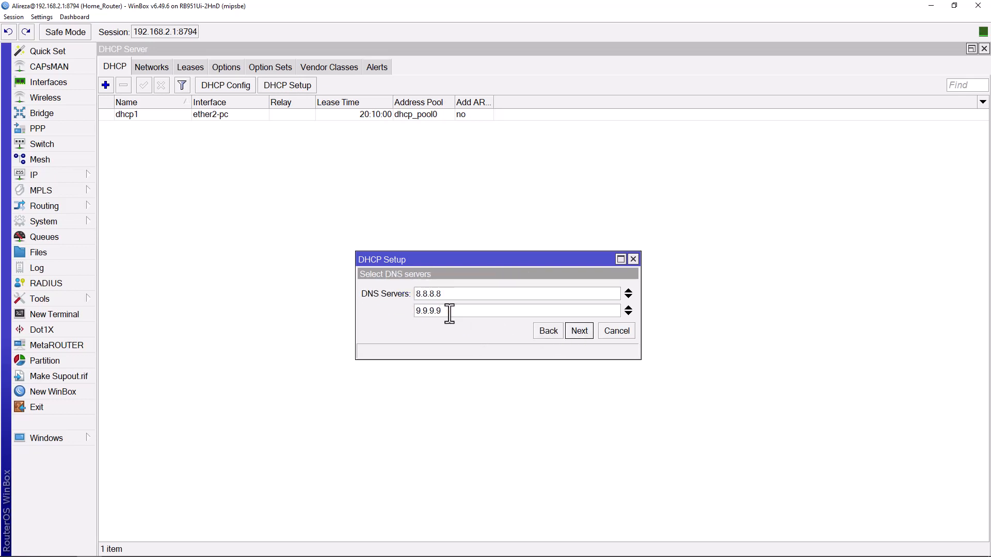
pyautogui.click(577, 331)
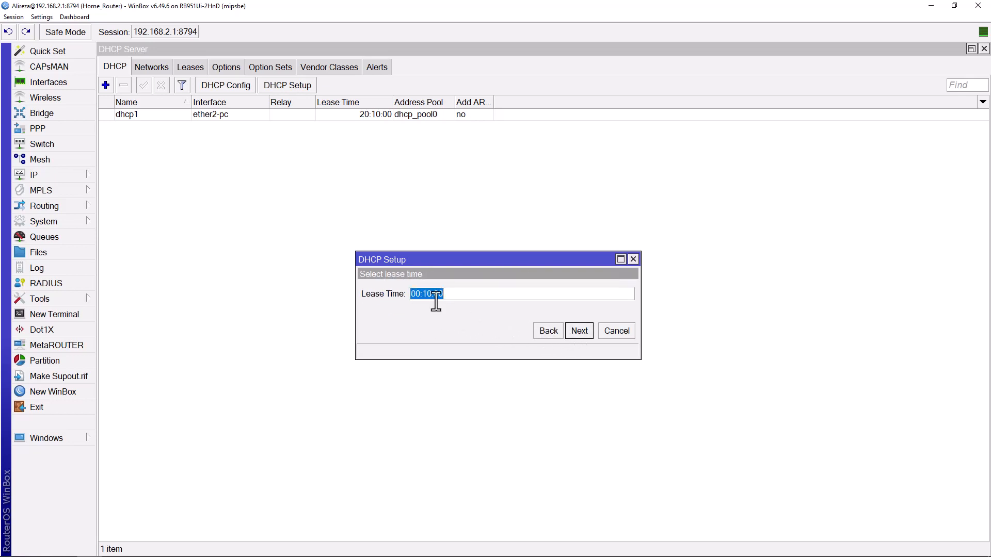
# Set the DHCP lease time to 10:10:00 and complete the setup.
pyautogui.click(413, 294)
pyautogui.write('1')
pyautogui.click(582, 333)
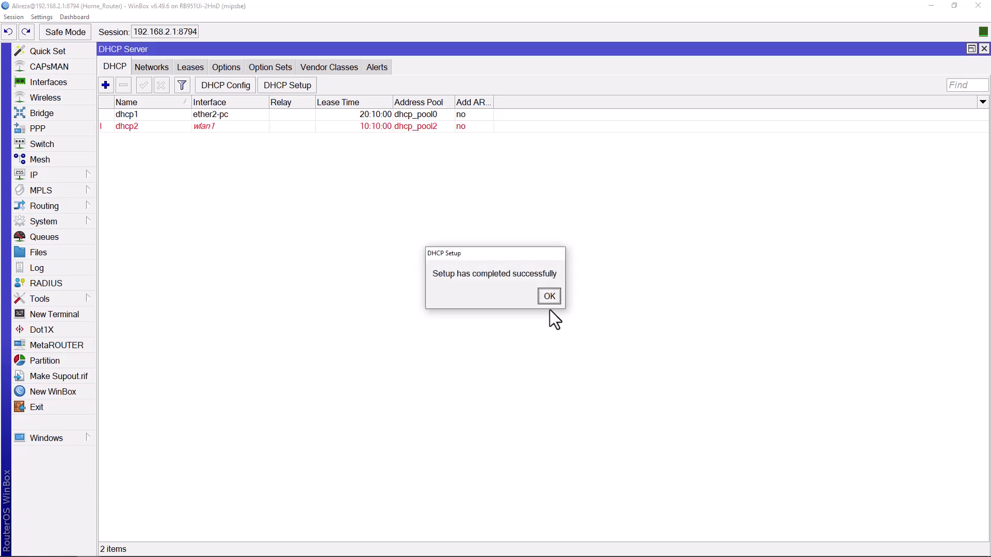
pyautogui.click(548, 299)
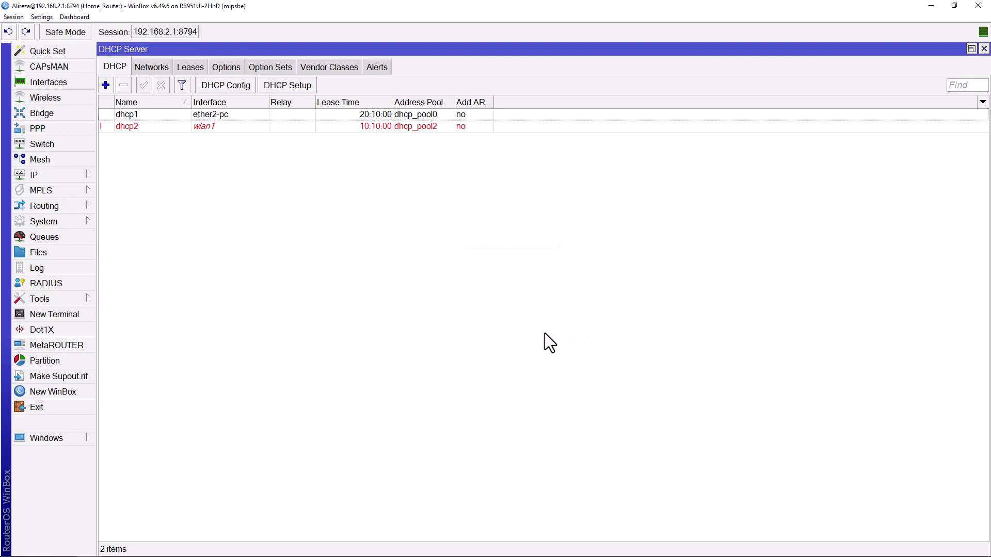
# Check the wlan1 DHCP server entry and the wlan1 wireless interface, and view the DHCP leases.
pyautogui.click(169, 130)
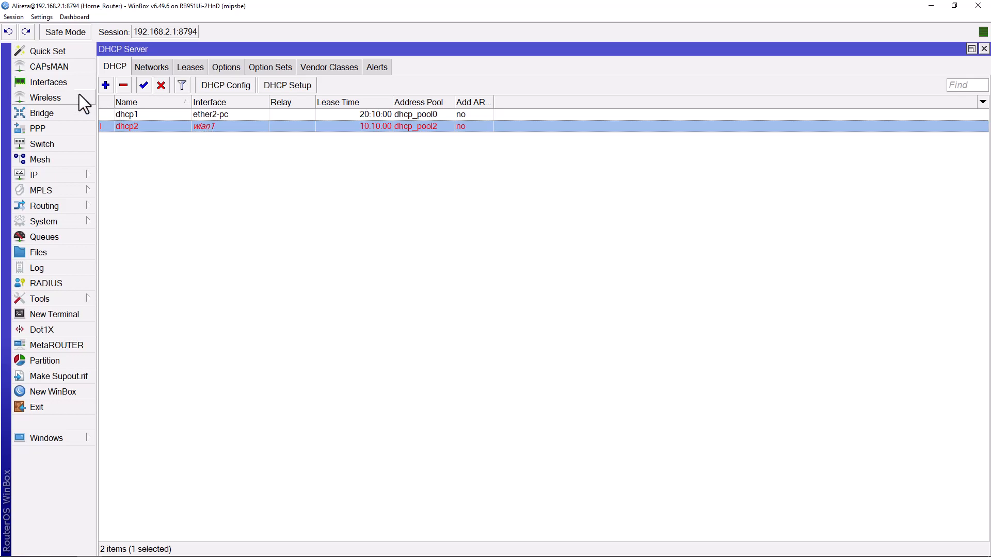
pyautogui.click(67, 99)
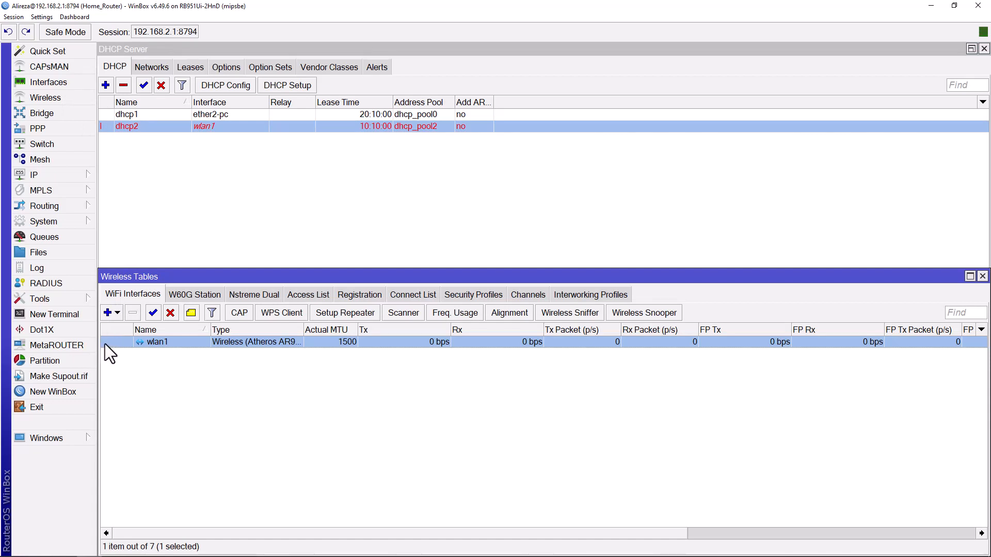
pyautogui.click(197, 128)
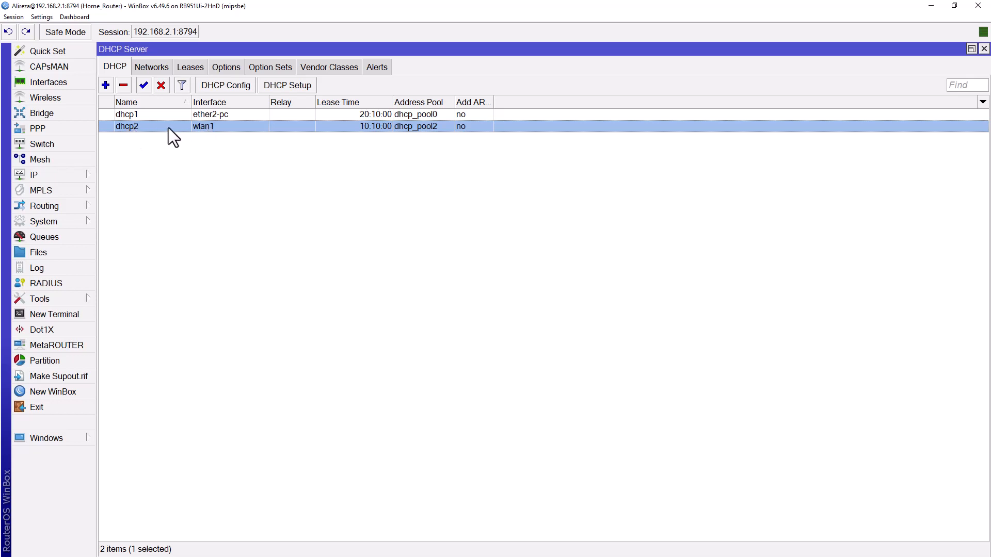
pyautogui.click(189, 69)
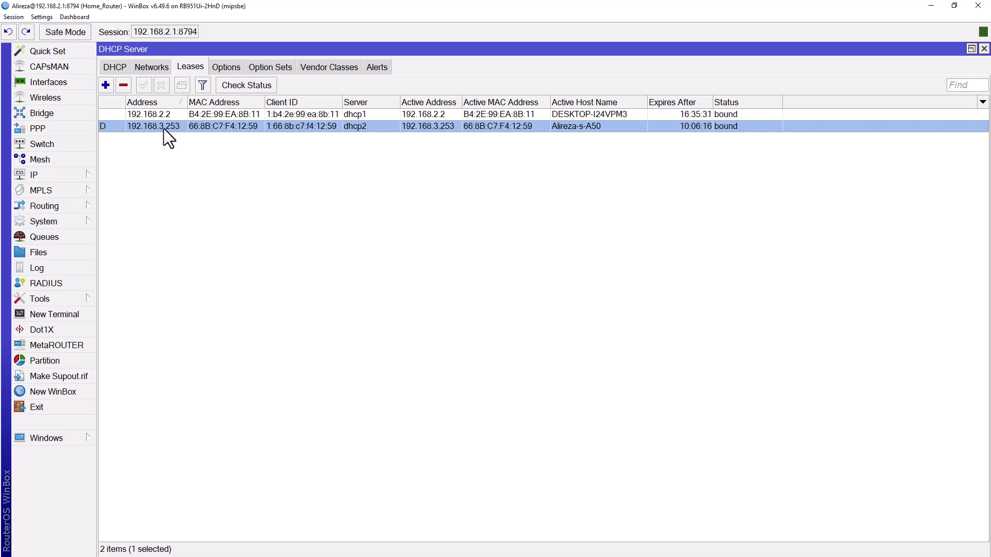
# View the wireless registration table for wlan1's connected client, widening the last activity, signal strength and Tx rate columns.
pyautogui.click(58, 99)
pyautogui.click(146, 321)
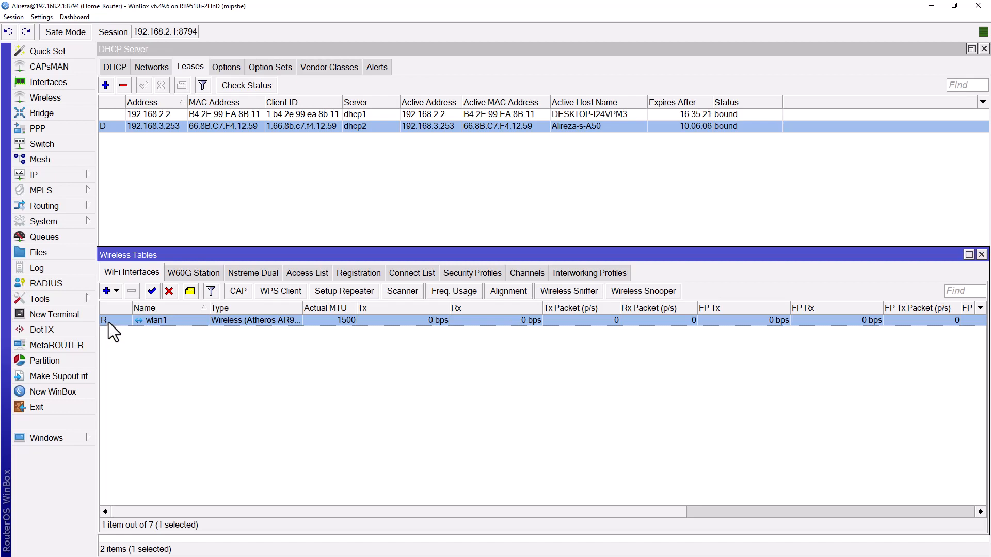
pyautogui.click(361, 276)
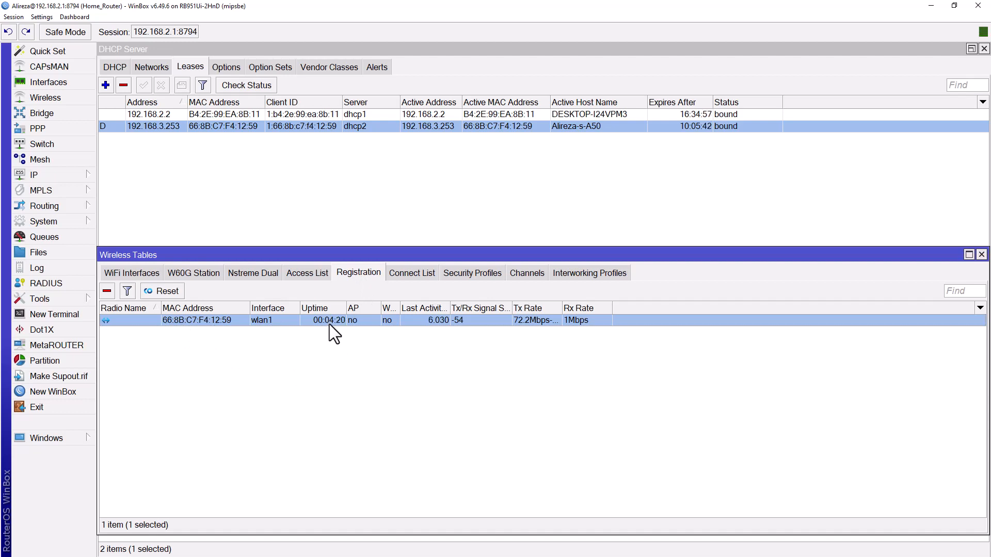
pyautogui.moveTo(449, 309); pyautogui.dragTo(467, 308)
pyautogui.moveTo(529, 309); pyautogui.dragTo(643, 312)
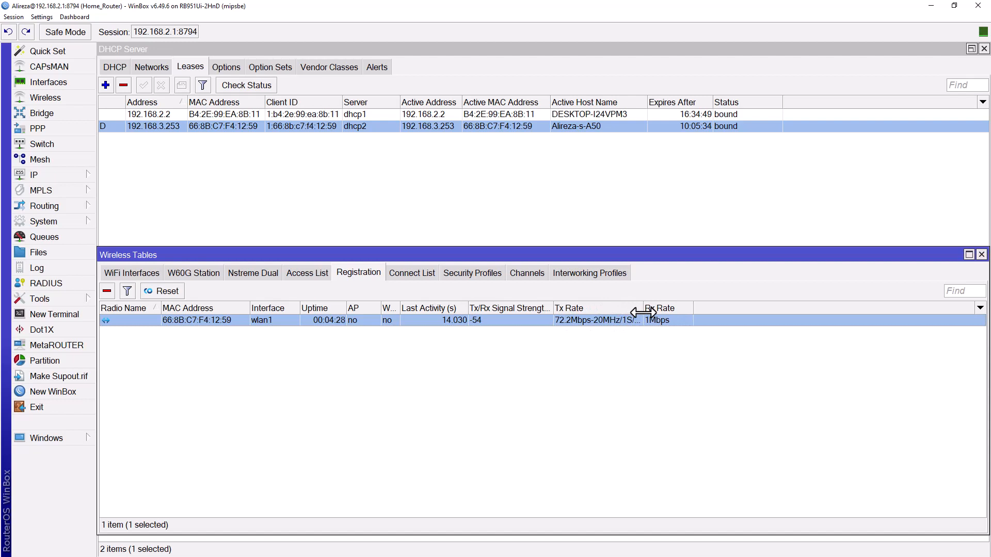